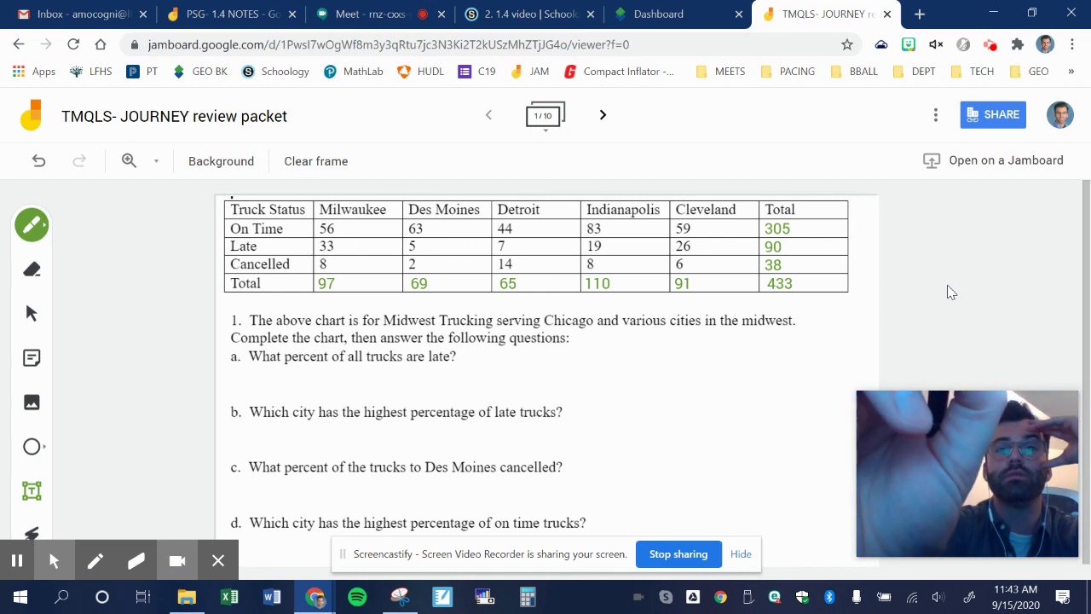
# Handwrite 90/433 = .2078 ≈ 21% in green after question a.
pyautogui.click(479, 358)
pyautogui.moveTo(476, 360)
pyautogui.mouseDown()
pyautogui.moveTo(473, 377)
pyautogui.moveTo(490, 363)
pyautogui.moveTo(502, 391)
pyautogui.moveTo(522, 366)
pyautogui.moveTo(528, 389)
pyautogui.moveTo(564, 392)
pyautogui.mouseUp()
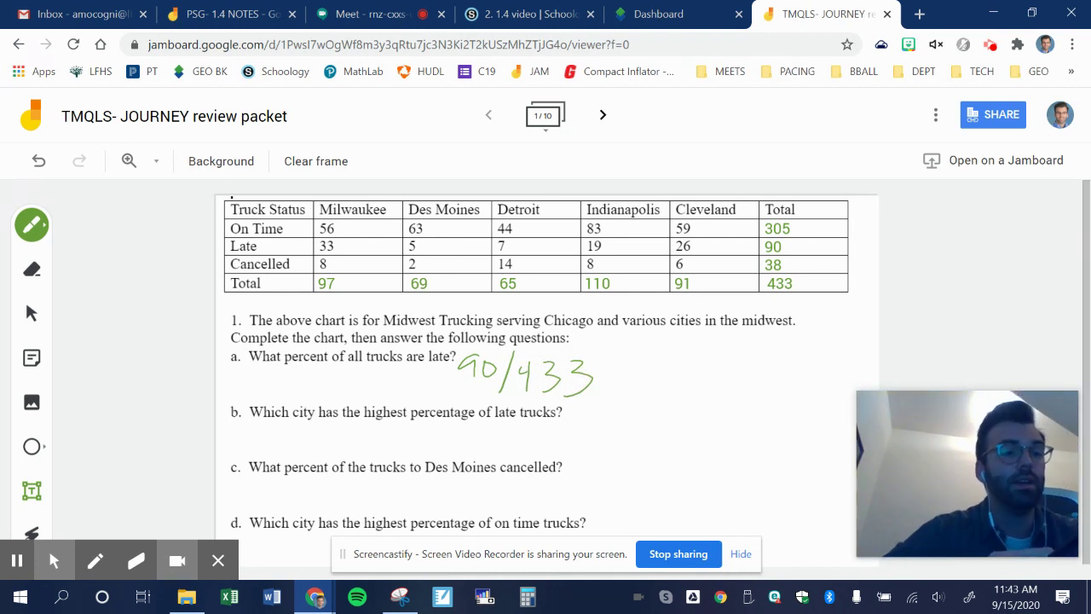
pyautogui.moveTo(613, 371)
pyautogui.mouseDown()
pyautogui.moveTo(664, 365)
pyautogui.moveTo(653, 385)
pyautogui.mouseUp()
pyautogui.click(641, 382)
pyautogui.click(629, 386)
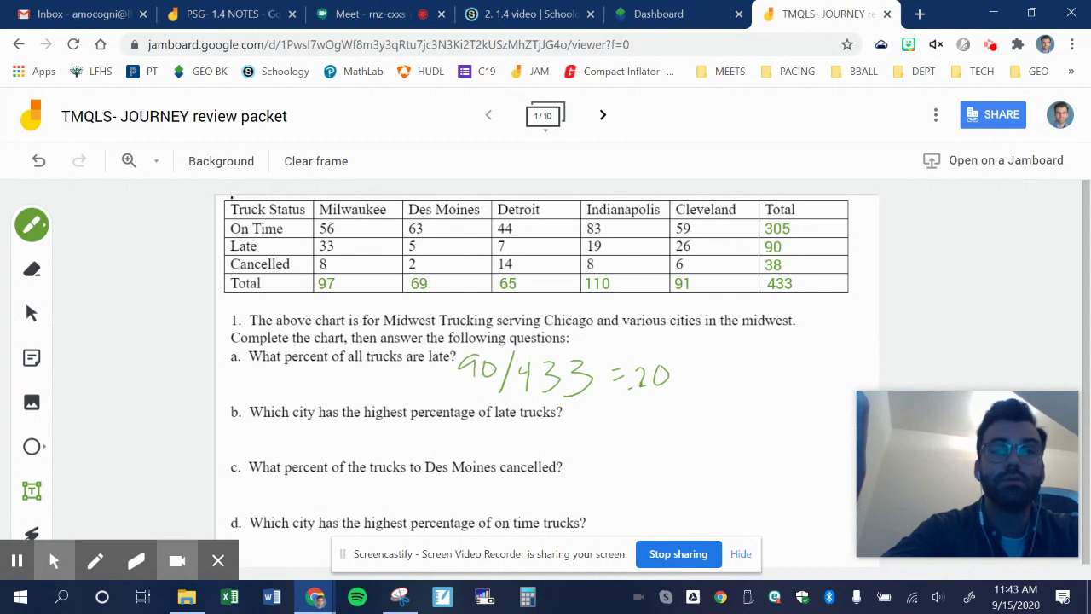
pyautogui.moveTo(675, 364)
pyautogui.mouseDown()
pyautogui.moveTo(683, 386)
pyautogui.moveTo(706, 361)
pyautogui.moveTo(742, 362)
pyautogui.moveTo(742, 372)
pyautogui.mouseUp()
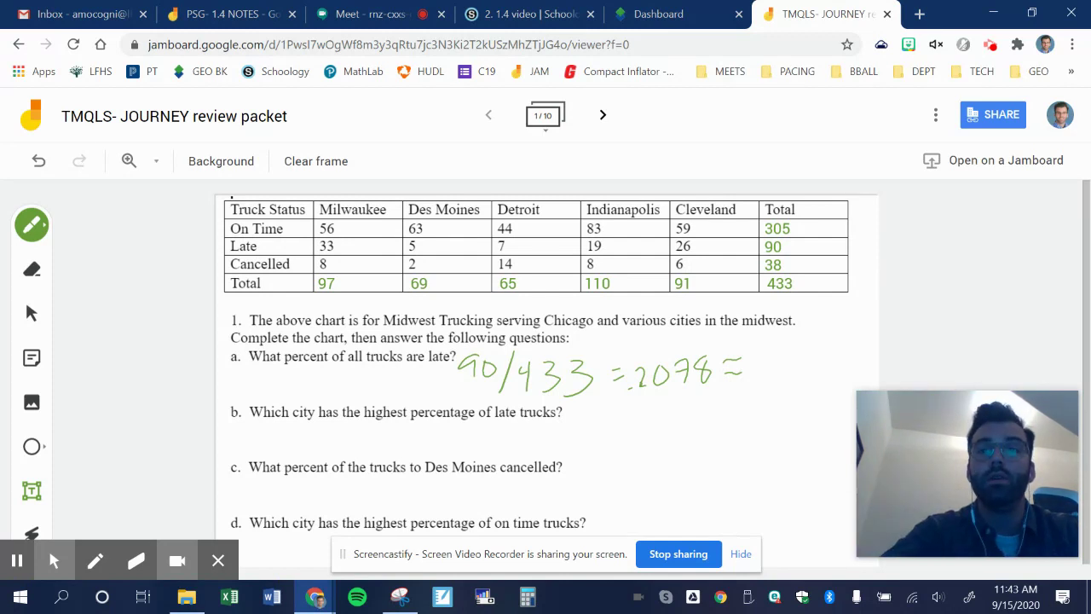
pyautogui.moveTo(758, 355); pyautogui.dragTo(791, 376)
pyautogui.moveTo(831, 344)
pyautogui.mouseDown()
pyautogui.moveTo(818, 371)
pyautogui.moveTo(834, 362)
pyautogui.mouseUp()
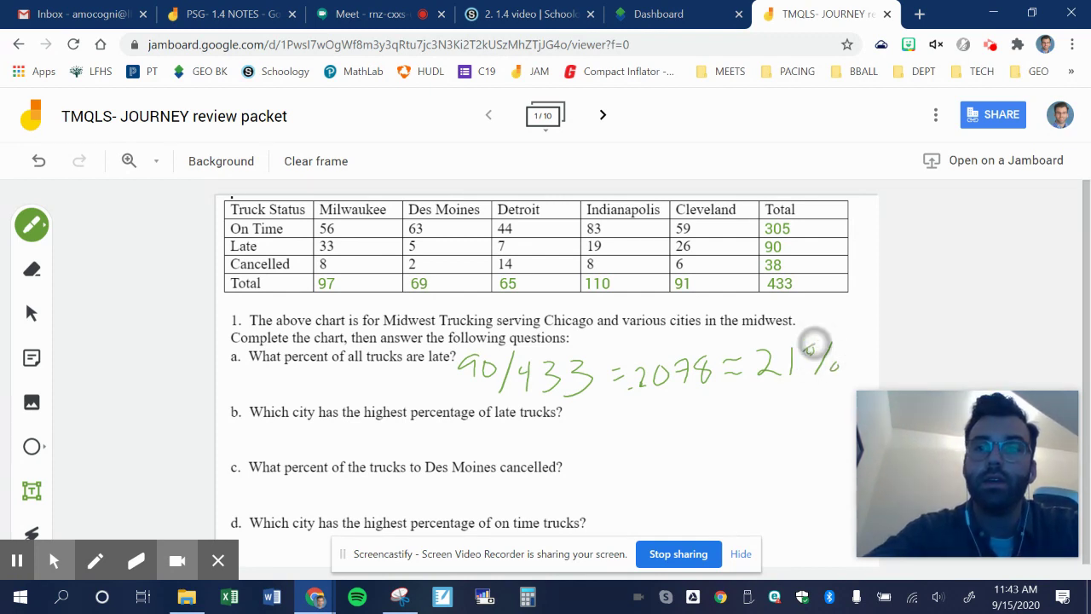
pyautogui.moveTo(811, 346); pyautogui.dragTo(806, 352)
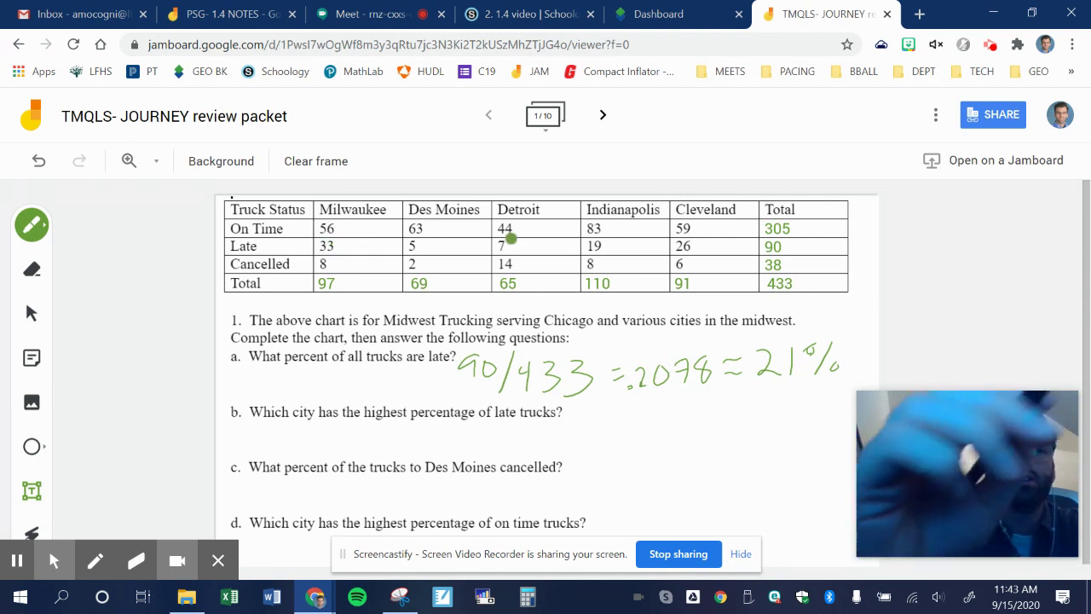
# Write 33/97 = 34% and the other cities' percentages under question b, circling 34% for Milwaukee.
pyautogui.moveTo(230, 420)
pyautogui.mouseDown()
pyautogui.moveTo(235, 435)
pyautogui.moveTo(318, 450)
pyautogui.mouseUp()
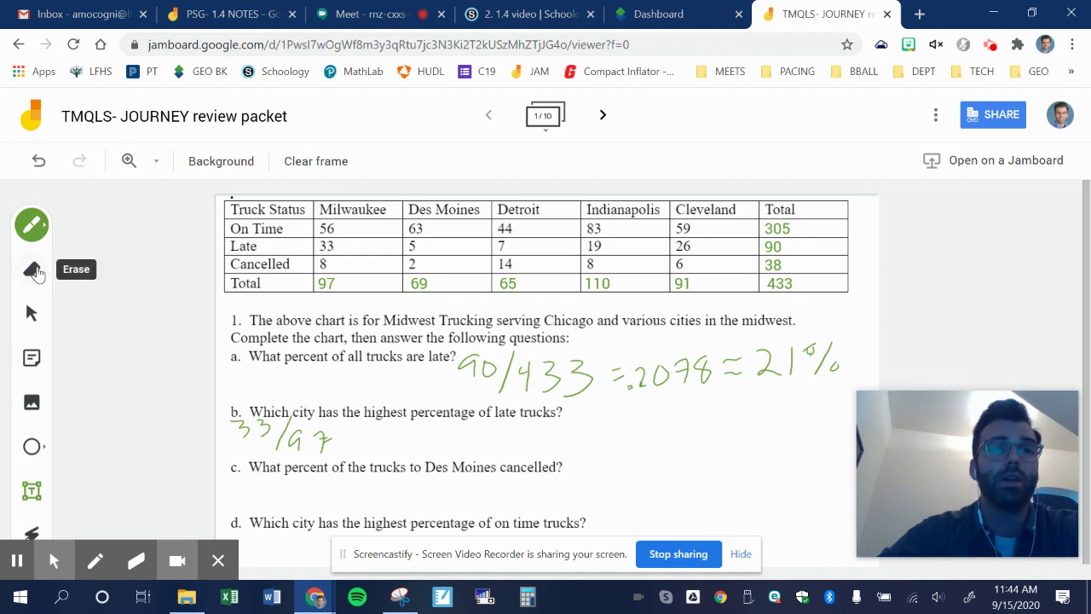
pyautogui.moveTo(47, 547)
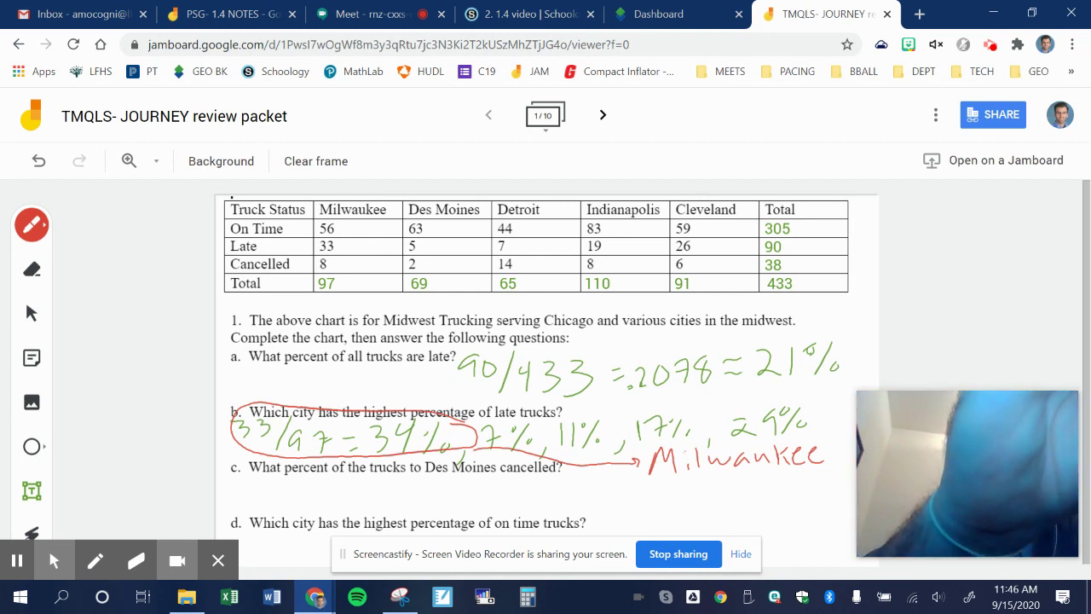
# Switch the pen ink back to green.
pyautogui.click(31, 223)
pyautogui.click(162, 265)
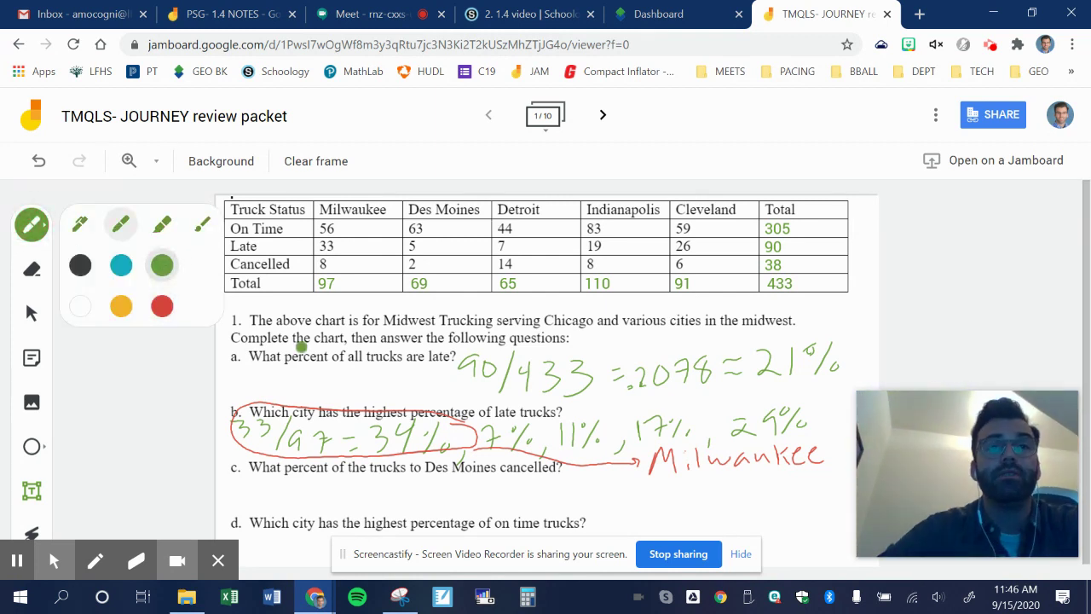
pyautogui.click(147, 389)
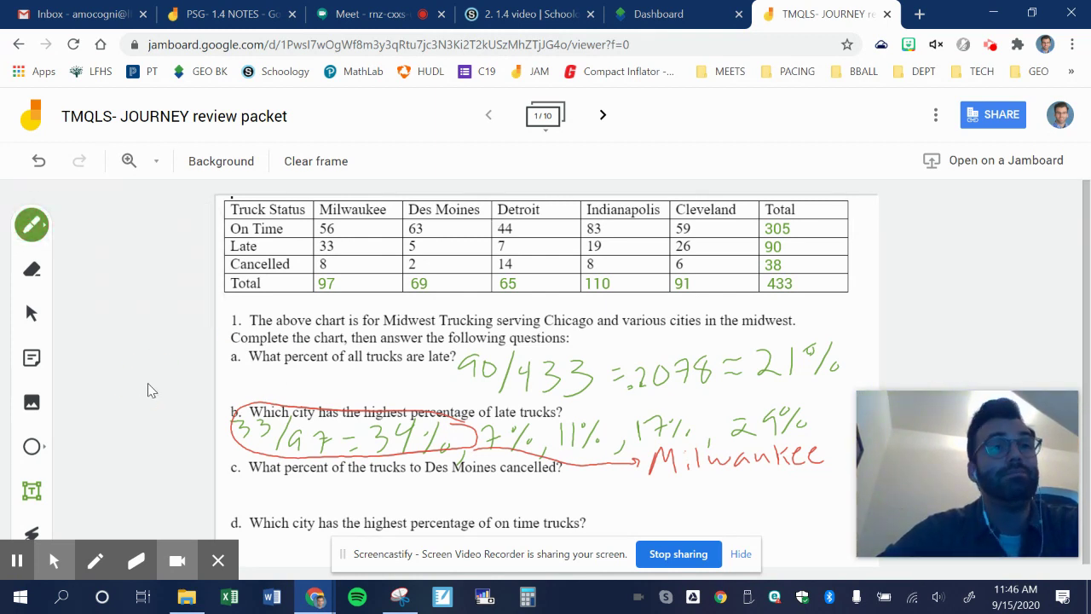
# Write 2/69 = .0289 ≈ 3% under question c.
pyautogui.moveTo(251, 483)
pyautogui.mouseDown()
pyautogui.moveTo(273, 512)
pyautogui.moveTo(322, 503)
pyautogui.moveTo(317, 514)
pyautogui.mouseUp()
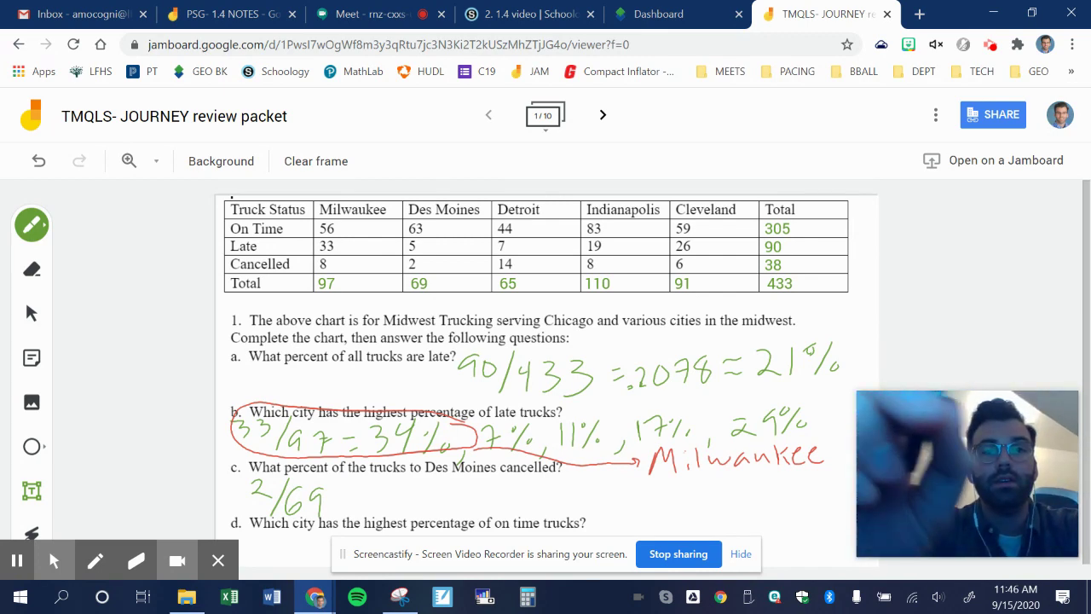
pyautogui.moveTo(339, 495)
pyautogui.mouseDown()
pyautogui.moveTo(380, 510)
pyautogui.moveTo(387, 488)
pyautogui.moveTo(427, 510)
pyautogui.moveTo(440, 508)
pyautogui.moveTo(449, 484)
pyautogui.moveTo(469, 510)
pyautogui.moveTo(532, 485)
pyautogui.mouseUp()
pyautogui.click(352, 505)
pyautogui.moveTo(509, 503); pyautogui.dragTo(562, 510)
pyautogui.moveTo(610, 482)
pyautogui.mouseDown()
pyautogui.moveTo(595, 512)
pyautogui.moveTo(590, 489)
pyautogui.moveTo(611, 505)
pyautogui.mouseUp()
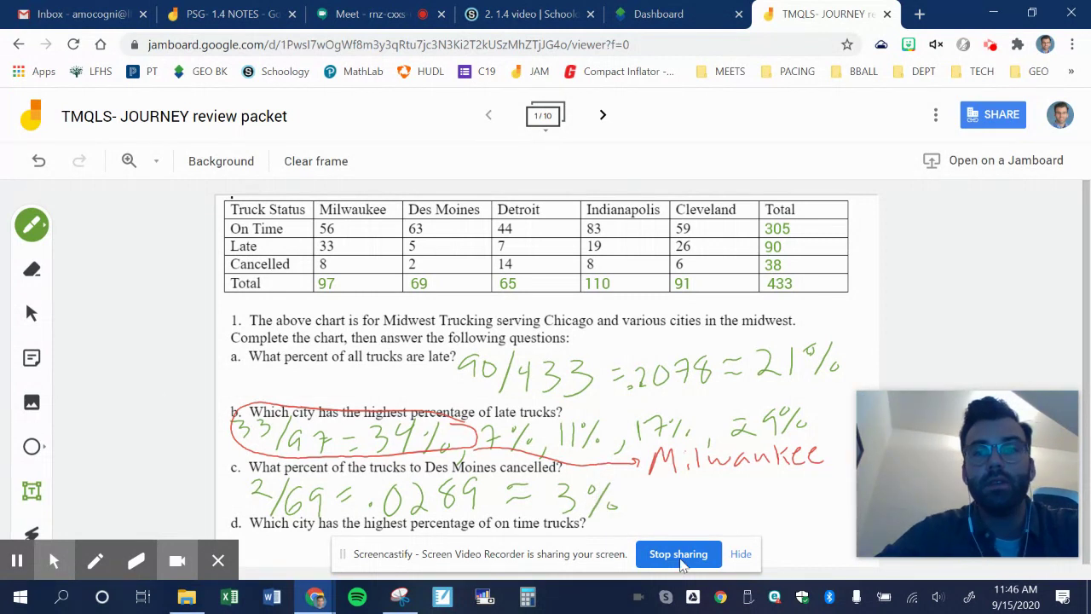
pyautogui.click(739, 555)
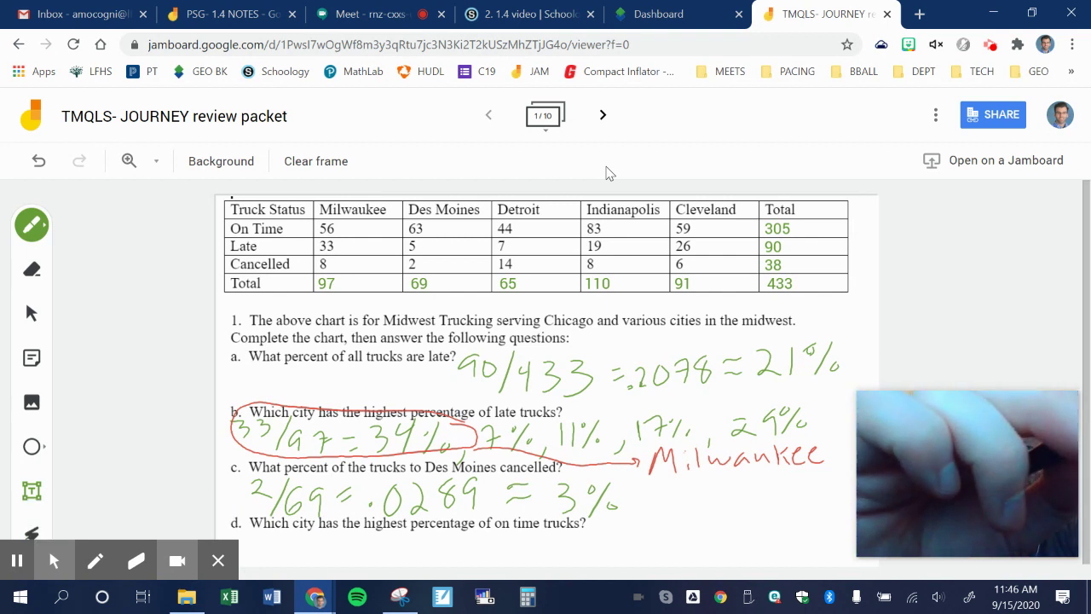
# Write 56/97 = 58% under question d, then return the pen ink to green.
pyautogui.moveTo(273, 532)
pyautogui.mouseDown()
pyautogui.moveTo(263, 551)
pyautogui.moveTo(287, 544)
pyautogui.moveTo(313, 564)
pyautogui.moveTo(367, 546)
pyautogui.mouseUp()
pyautogui.moveTo(360, 552); pyautogui.dragTo(369, 552)
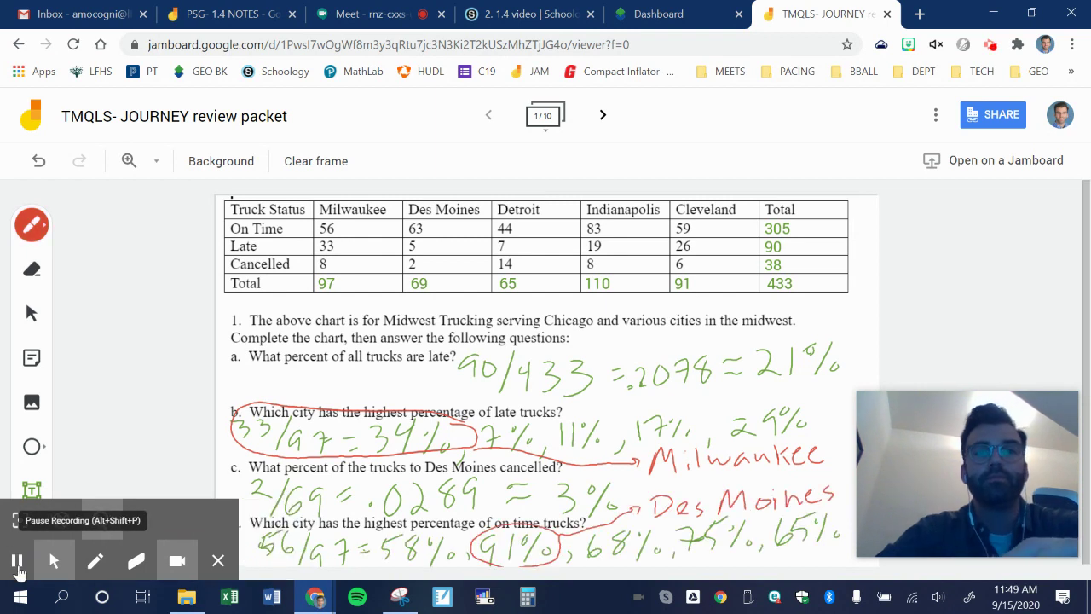
pyautogui.click(31, 225)
pyautogui.click(162, 265)
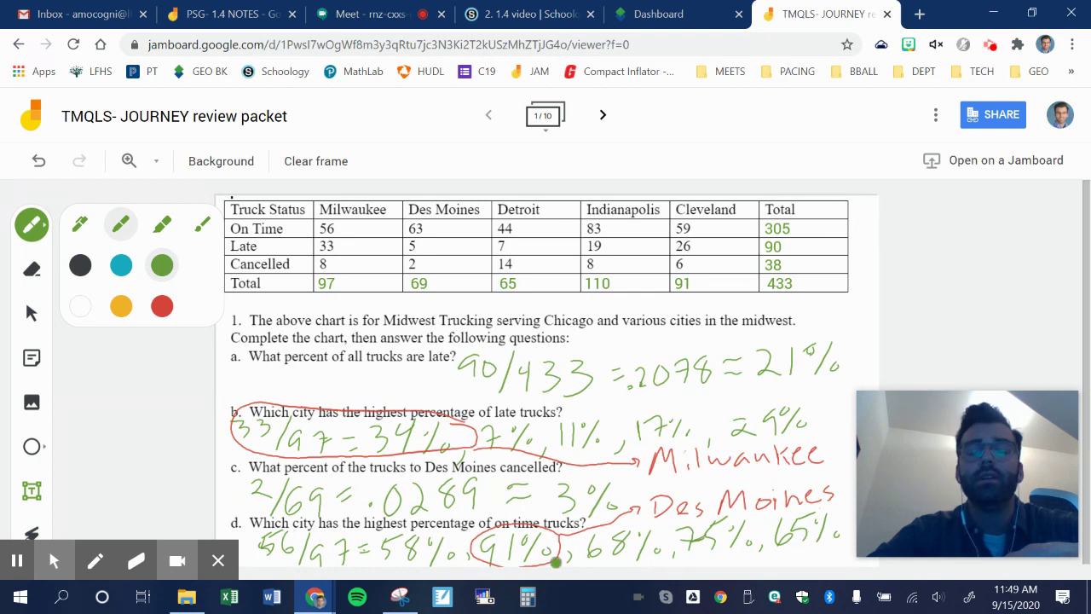
pyautogui.click(31, 225)
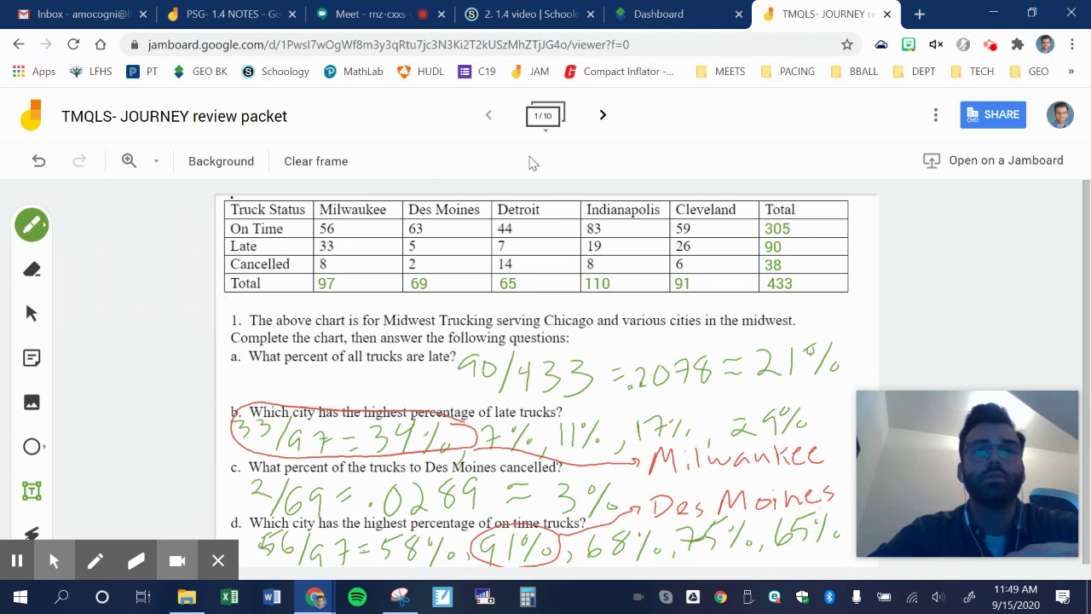
# On frame 2, write 7/13 under question 2 with an arrow to 6/13.
pyautogui.click(603, 114)
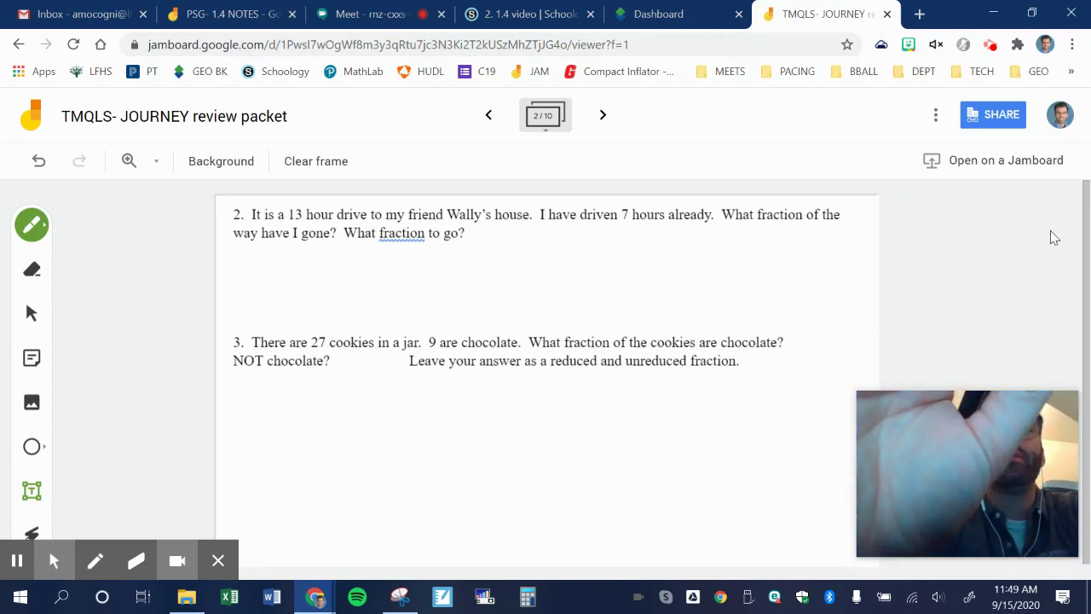
pyautogui.moveTo(281, 253); pyautogui.dragTo(292, 272)
pyautogui.moveTo(286, 262)
pyautogui.mouseDown()
pyautogui.moveTo(317, 272)
pyautogui.moveTo(290, 322)
pyautogui.moveTo(304, 323)
pyautogui.mouseUp()
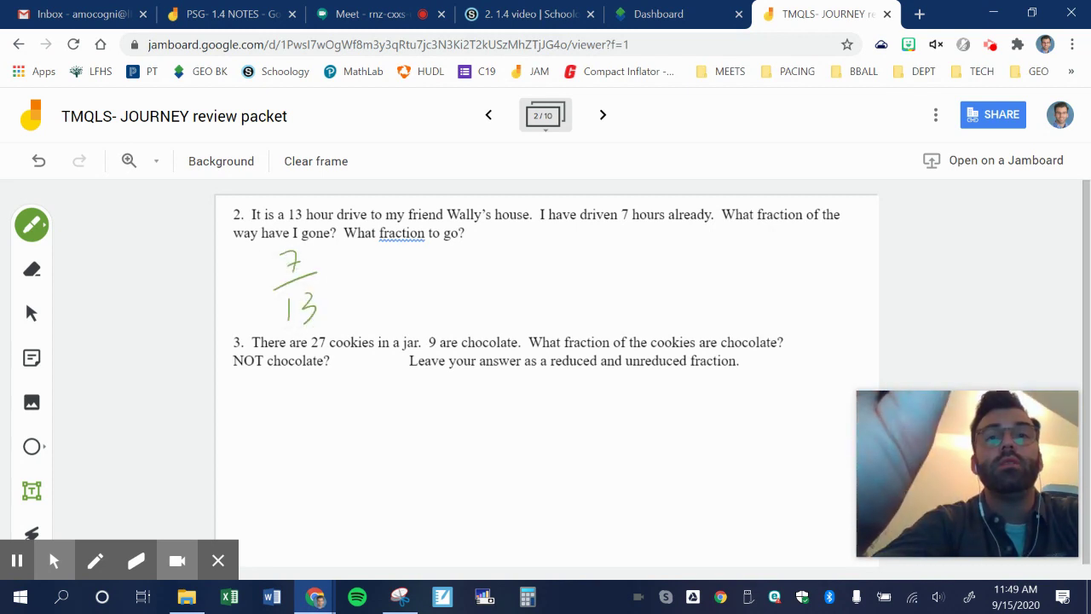
pyautogui.moveTo(451, 247); pyautogui.dragTo(515, 264)
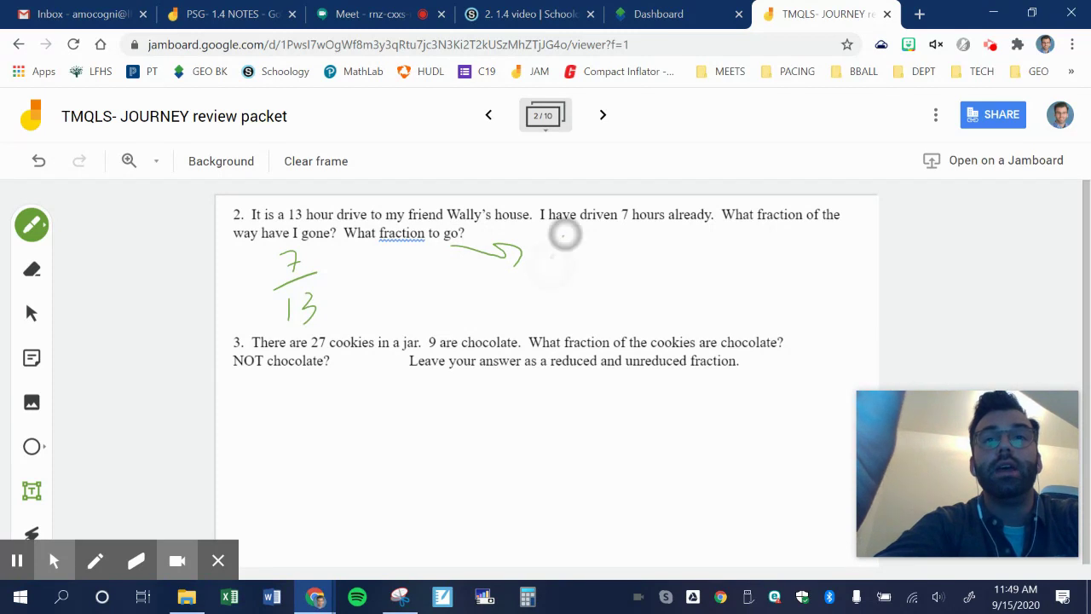
pyautogui.moveTo(566, 239)
pyautogui.mouseDown()
pyautogui.moveTo(555, 266)
pyautogui.moveTo(636, 263)
pyautogui.mouseUp()
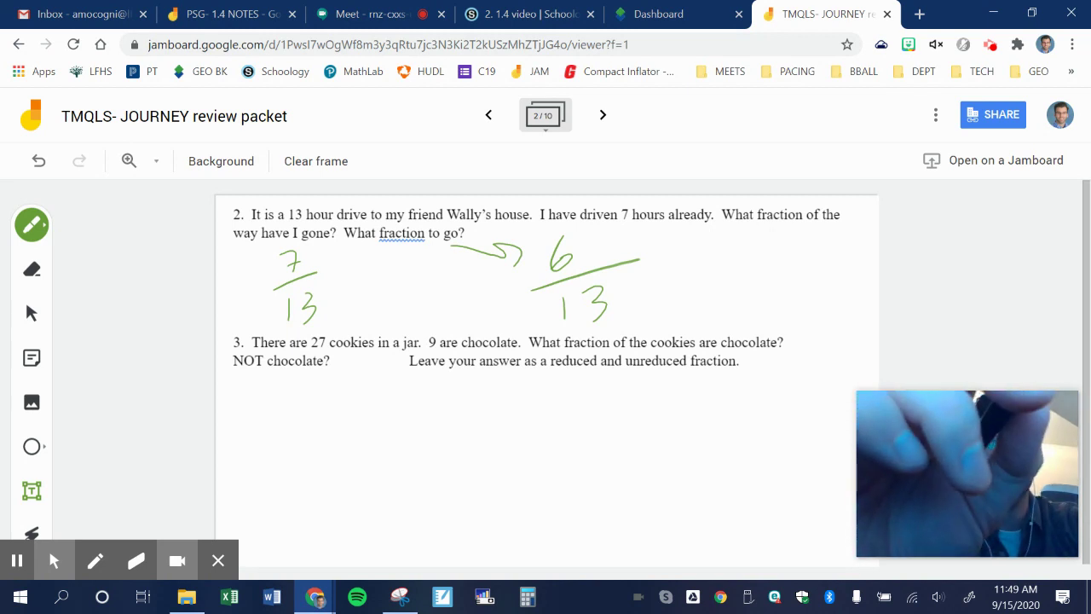
# Underline '9 are chocolate' and write 9 over a fraction bar, undoing one misdraw.
pyautogui.moveTo(421, 352); pyautogui.dragTo(501, 348)
pyautogui.moveTo(316, 385)
pyautogui.mouseDown()
pyautogui.moveTo(297, 401)
pyautogui.moveTo(314, 412)
pyautogui.mouseUp()
pyautogui.moveTo(263, 445); pyautogui.dragTo(343, 432)
pyautogui.hotkey('ctrl', 'z')
pyautogui.hotkey('ctrl', 'z')
pyautogui.moveTo(293, 388); pyautogui.dragTo(301, 430)
pyautogui.moveTo(245, 457); pyautogui.dragTo(327, 446)
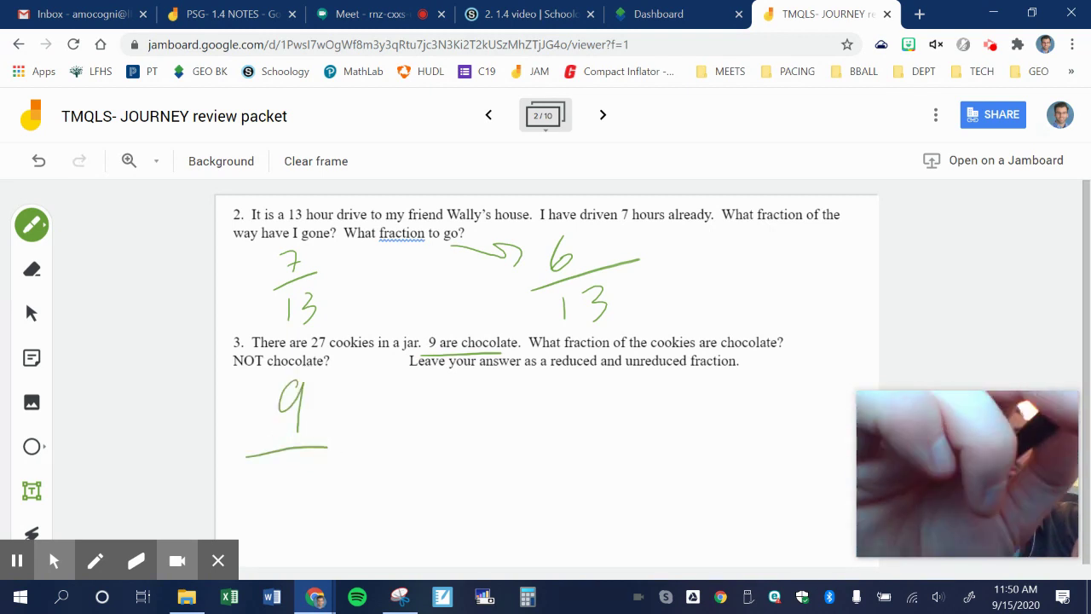
# Complete the fraction as 9/27 = 1/3 and box the answer.
pyautogui.moveTo(258, 484)
pyautogui.mouseDown()
pyautogui.moveTo(283, 509)
pyautogui.moveTo(317, 510)
pyautogui.mouseUp()
pyautogui.moveTo(368, 443)
pyautogui.mouseDown()
pyautogui.moveTo(383, 440)
pyautogui.moveTo(381, 454)
pyautogui.mouseUp()
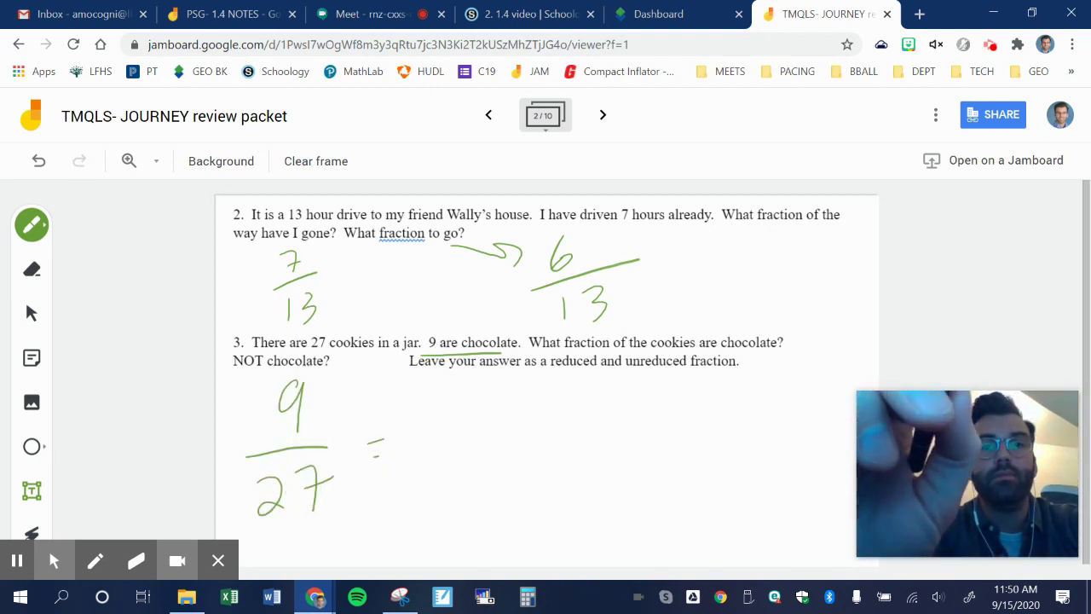
pyautogui.moveTo(450, 391); pyautogui.dragTo(451, 428)
pyautogui.moveTo(407, 445); pyautogui.dragTo(507, 433)
pyautogui.moveTo(445, 469)
pyautogui.mouseDown()
pyautogui.moveTo(492, 483)
pyautogui.moveTo(441, 520)
pyautogui.mouseUp()
pyautogui.moveTo(531, 389)
pyautogui.mouseDown()
pyautogui.moveTo(477, 375)
pyautogui.moveTo(231, 463)
pyautogui.moveTo(292, 539)
pyautogui.moveTo(516, 378)
pyautogui.mouseUp()
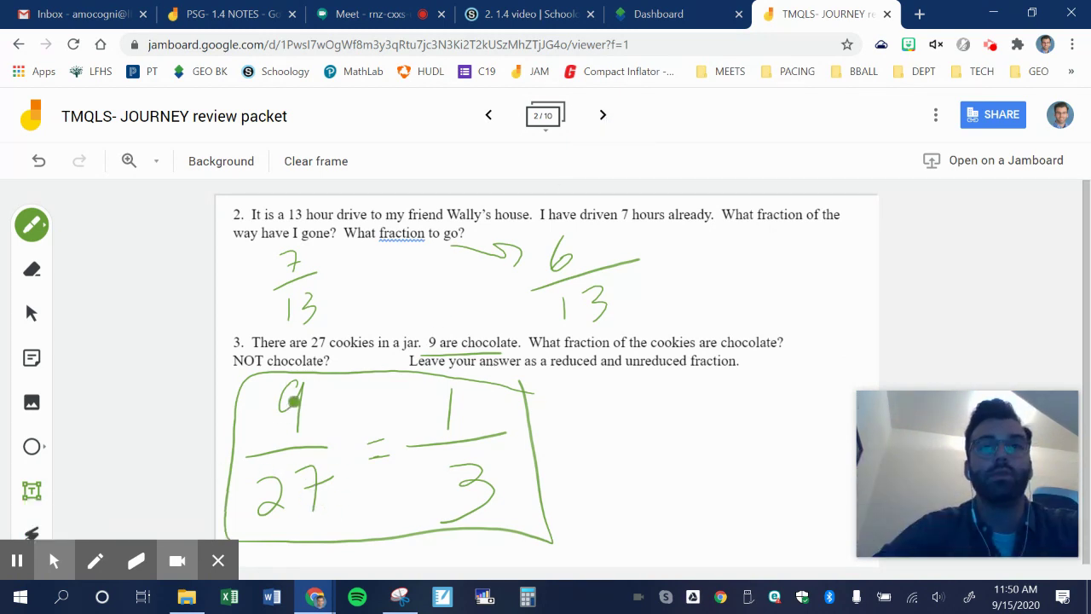
# On frame 3, work problem 4 as -4·7 = -28.
pyautogui.click(602, 117)
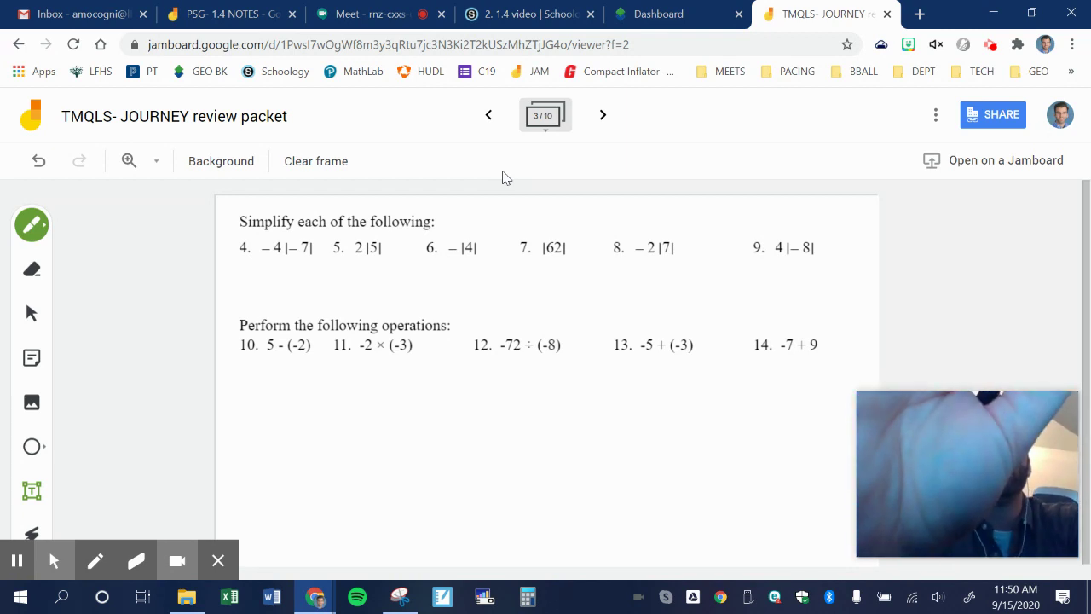
pyautogui.moveTo(226, 270); pyautogui.dragTo(256, 262)
pyautogui.click(270, 269)
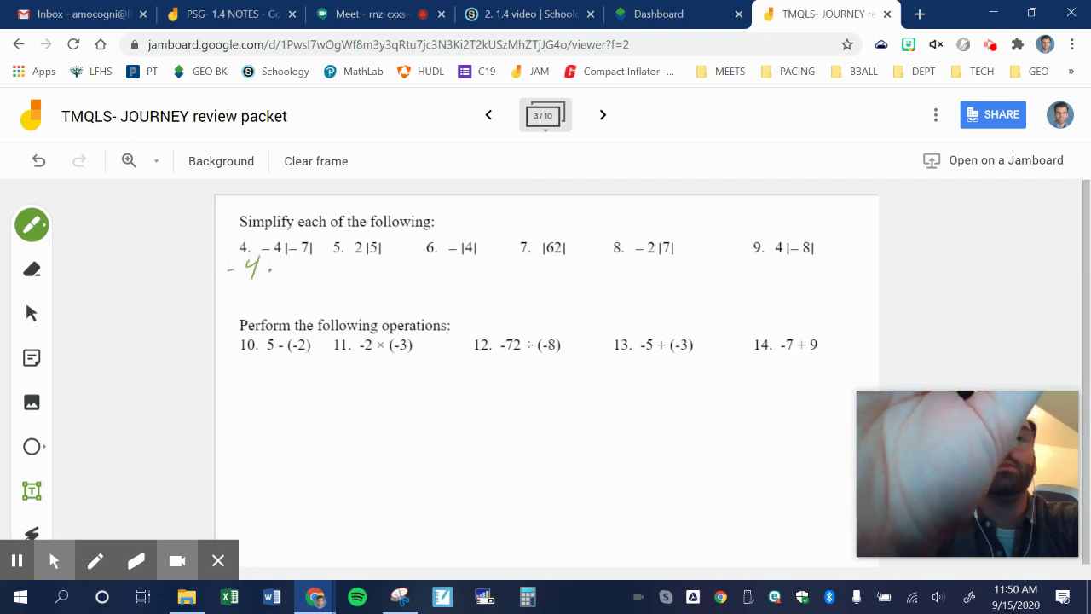
pyautogui.moveTo(279, 260); pyautogui.dragTo(291, 275)
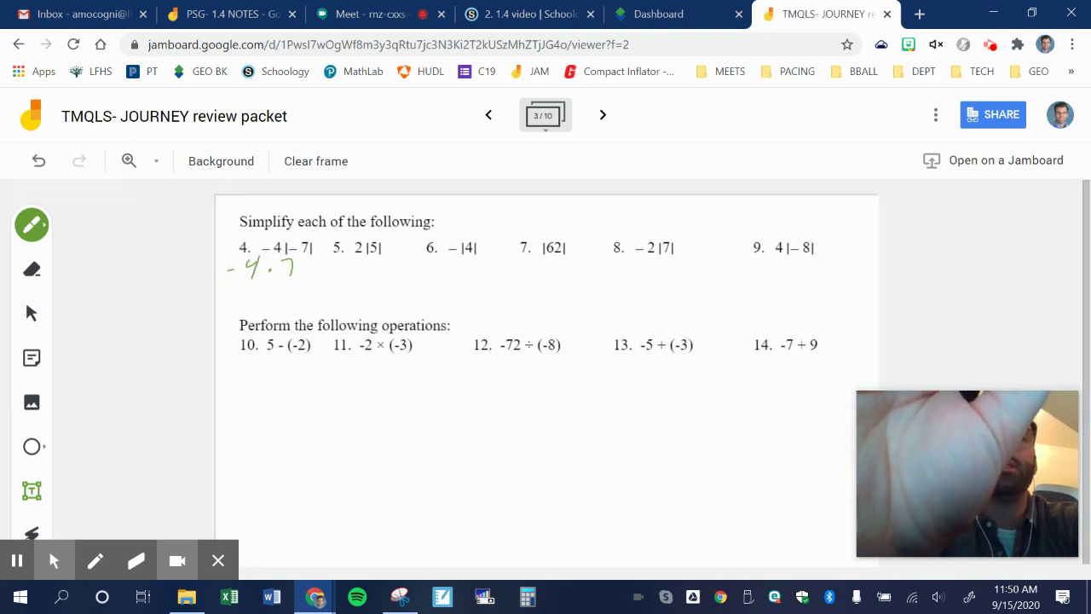
pyautogui.moveTo(241, 301)
pyautogui.mouseDown()
pyautogui.moveTo(271, 309)
pyautogui.moveTo(287, 287)
pyautogui.moveTo(265, 279)
pyautogui.moveTo(238, 304)
pyautogui.moveTo(298, 305)
pyautogui.moveTo(302, 281)
pyautogui.mouseUp()
# Draw black divider lines between problems 4–9, then switch the ink back to green.
pyautogui.click(31, 224)
pyautogui.click(80, 266)
pyautogui.moveTo(324, 232); pyautogui.dragTo(325, 307)
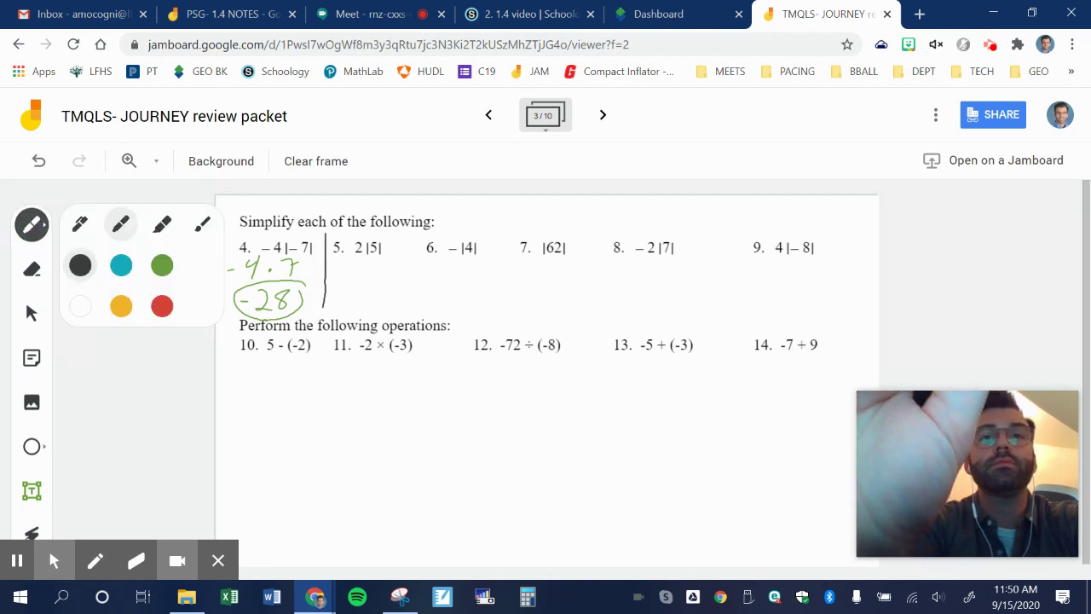
pyautogui.moveTo(417, 236); pyautogui.dragTo(410, 308)
pyautogui.moveTo(516, 234); pyautogui.dragTo(514, 311)
pyautogui.moveTo(611, 230); pyautogui.dragTo(611, 298)
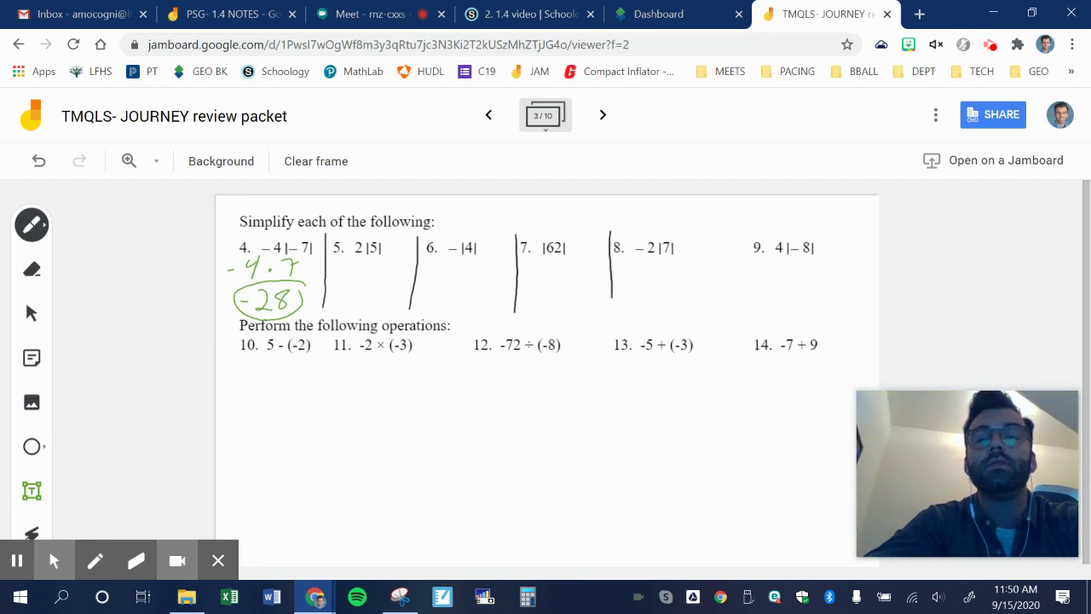
pyautogui.moveTo(743, 243); pyautogui.dragTo(742, 299)
pyautogui.click(31, 224)
pyautogui.click(162, 265)
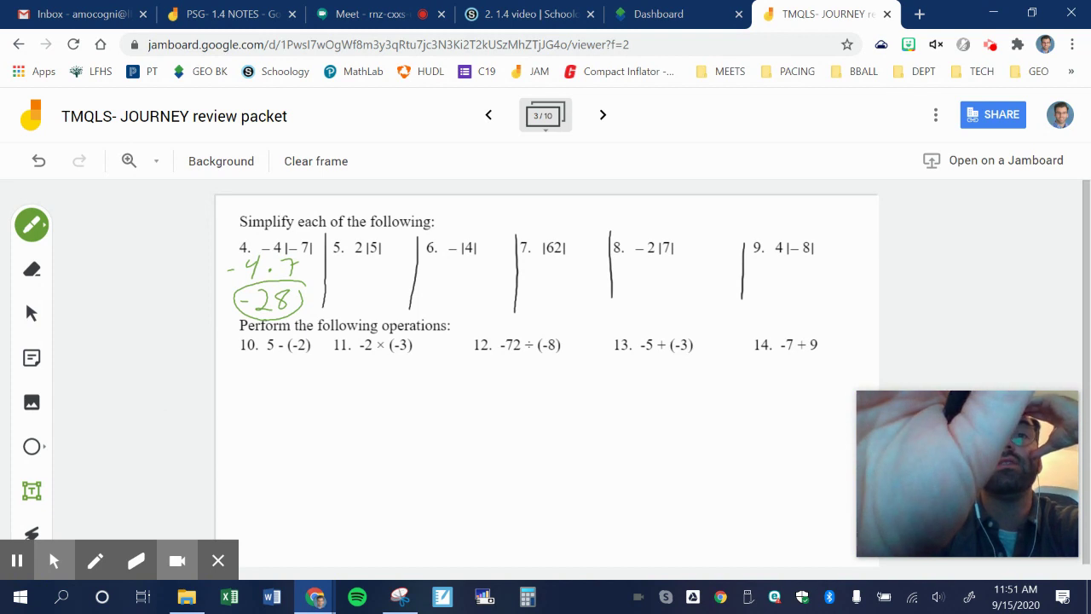
# Work problems 5 and 6 (2·5 and -1·|4|), circling answers 10 and -4.
pyautogui.moveTo(338, 266)
pyautogui.mouseDown()
pyautogui.moveTo(351, 277)
pyautogui.moveTo(400, 249)
pyautogui.mouseUp()
pyautogui.click(359, 271)
pyautogui.moveTo(353, 290)
pyautogui.mouseDown()
pyautogui.moveTo(354, 300)
pyautogui.moveTo(367, 293)
pyautogui.moveTo(343, 300)
pyautogui.moveTo(382, 291)
pyautogui.mouseUp()
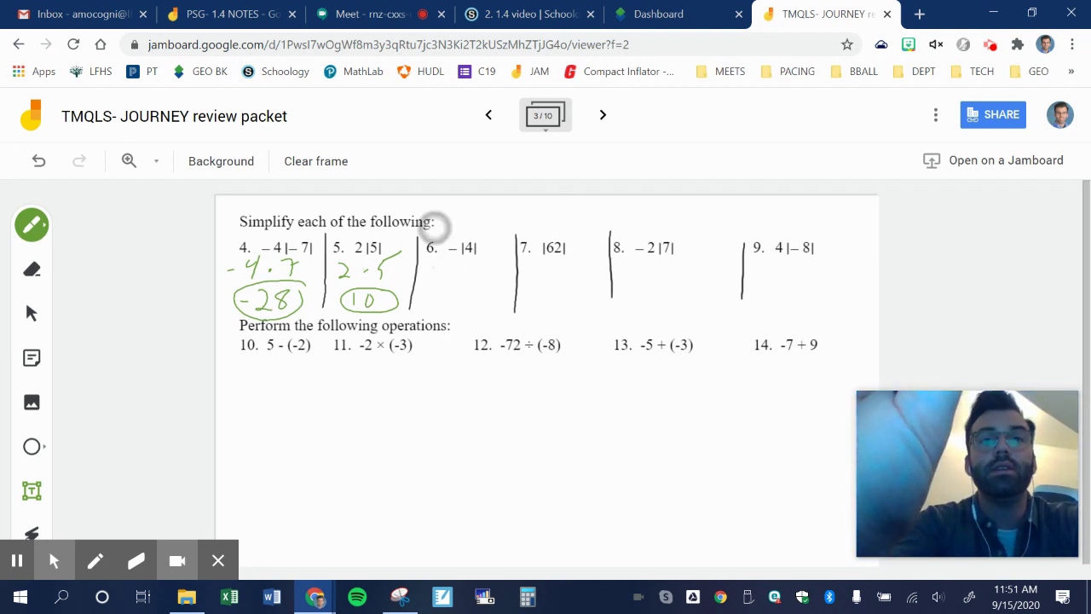
pyautogui.moveTo(436, 229); pyautogui.dragTo(450, 230)
pyautogui.click(464, 224)
pyautogui.moveTo(454, 215)
pyautogui.mouseDown()
pyautogui.moveTo(452, 230)
pyautogui.moveTo(500, 231)
pyautogui.mouseUp()
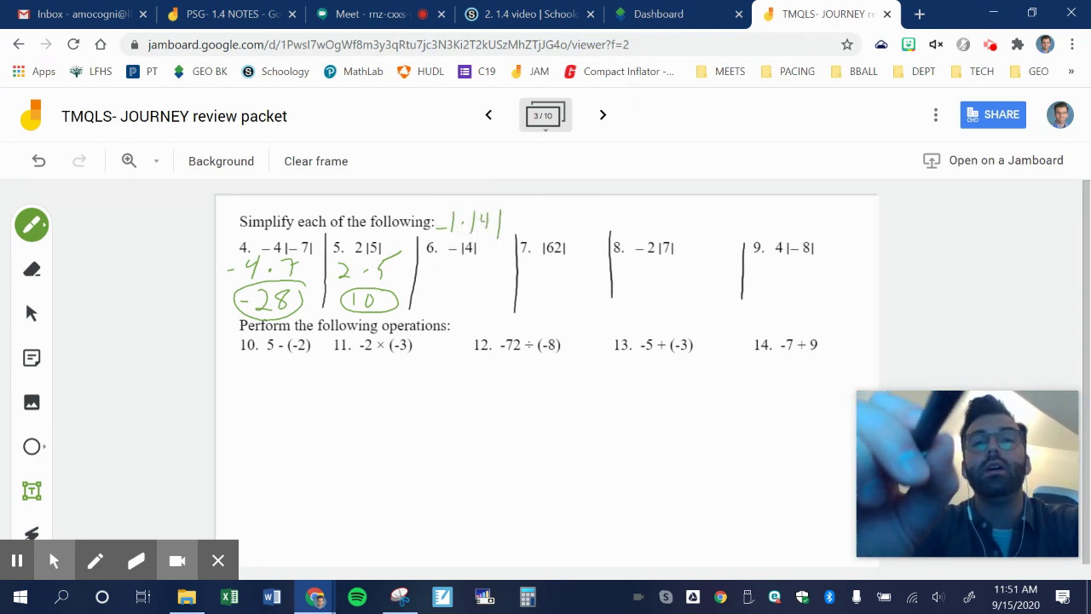
pyautogui.moveTo(423, 272)
pyautogui.mouseDown()
pyautogui.moveTo(444, 280)
pyautogui.moveTo(486, 269)
pyautogui.mouseUp()
pyautogui.click(460, 271)
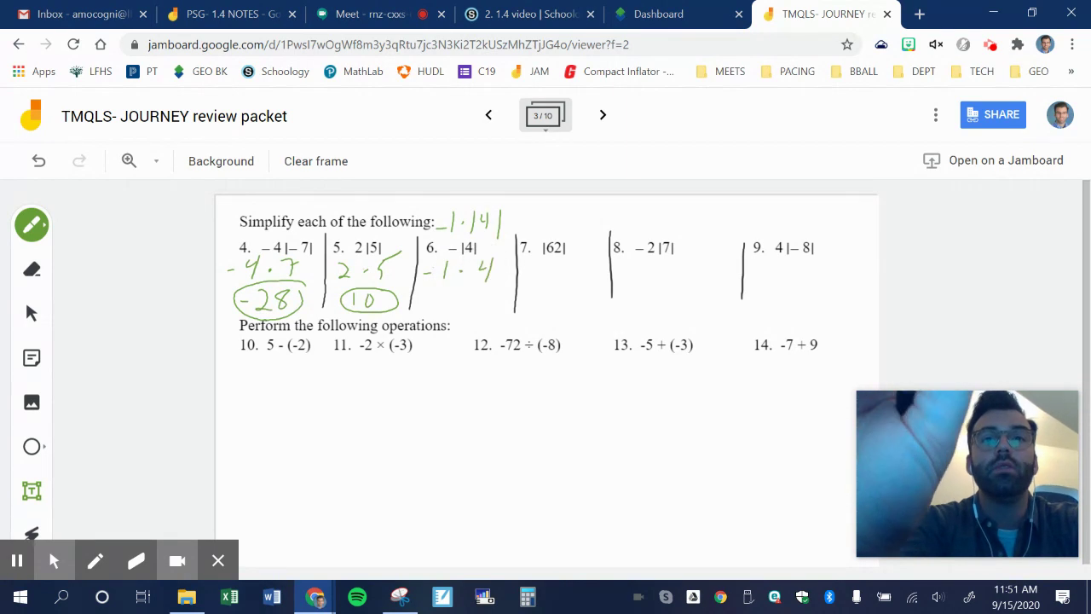
pyautogui.moveTo(444, 301)
pyautogui.mouseDown()
pyautogui.moveTo(463, 306)
pyautogui.moveTo(458, 324)
pyautogui.moveTo(477, 292)
pyautogui.mouseUp()
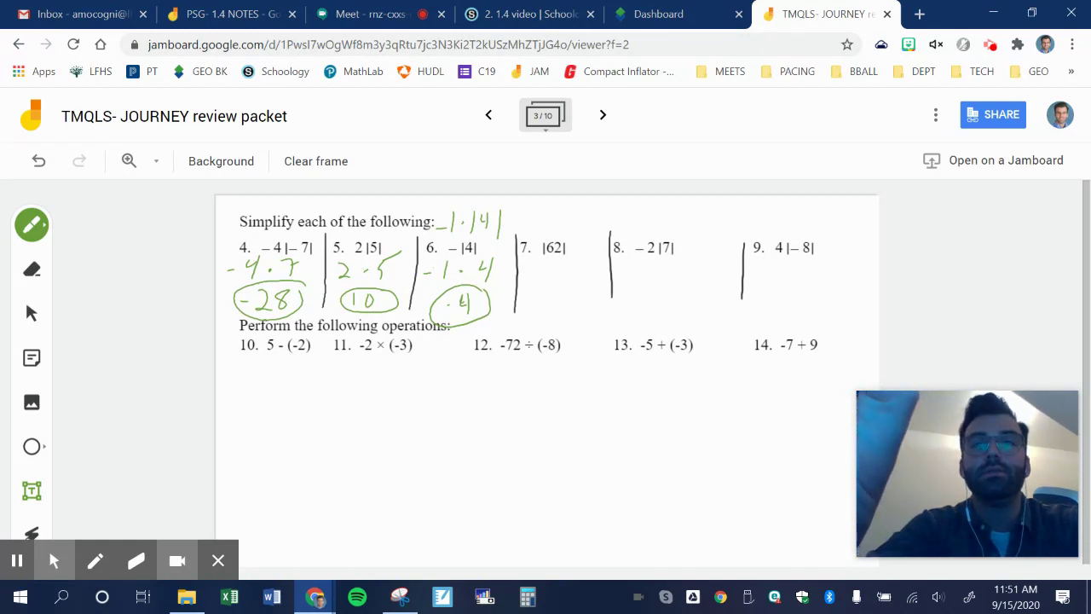
# Write and circle 62 for problem 7 and work problem 8 from -2·.
pyautogui.moveTo(540, 264)
pyautogui.mouseDown()
pyautogui.moveTo(532, 287)
pyautogui.moveTo(582, 293)
pyautogui.mouseUp()
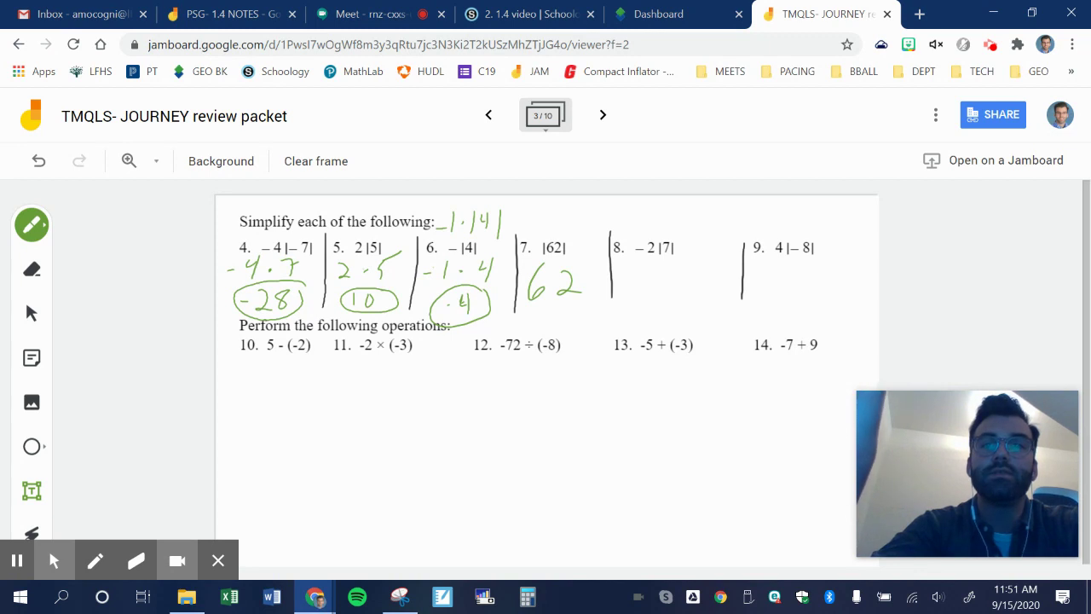
pyautogui.moveTo(621, 269); pyautogui.dragTo(704, 272)
pyautogui.click(671, 268)
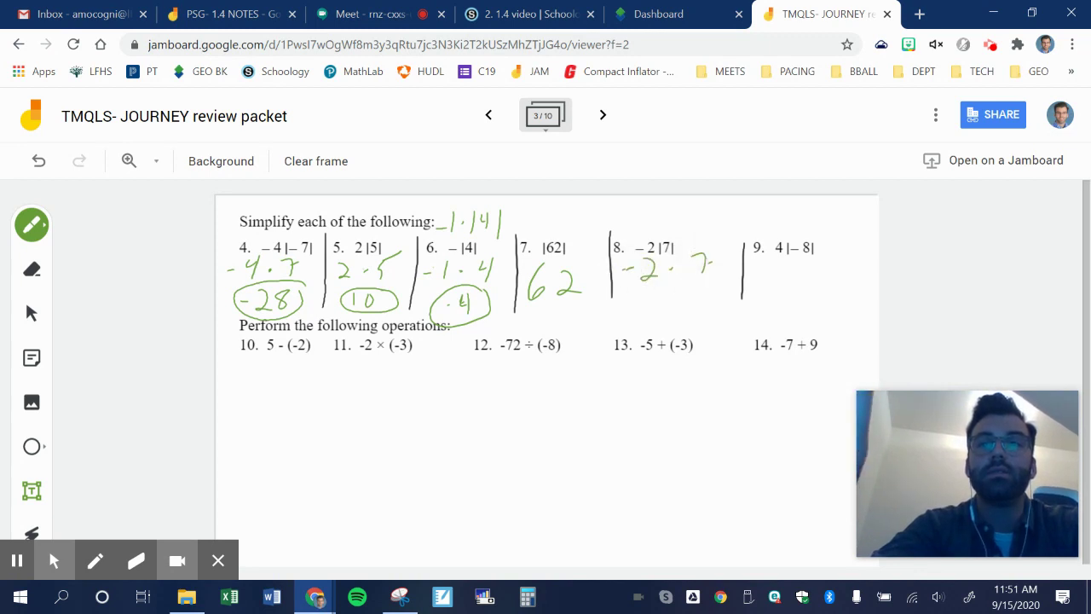
pyautogui.moveTo(644, 294)
pyautogui.mouseDown()
pyautogui.moveTo(645, 311)
pyautogui.moveTo(670, 317)
pyautogui.moveTo(628, 290)
pyautogui.moveTo(695, 292)
pyautogui.mouseUp()
pyautogui.moveTo(592, 266)
pyautogui.mouseDown()
pyautogui.moveTo(575, 259)
pyautogui.moveTo(523, 271)
pyautogui.moveTo(589, 292)
pyautogui.moveTo(591, 263)
pyautogui.mouseUp()
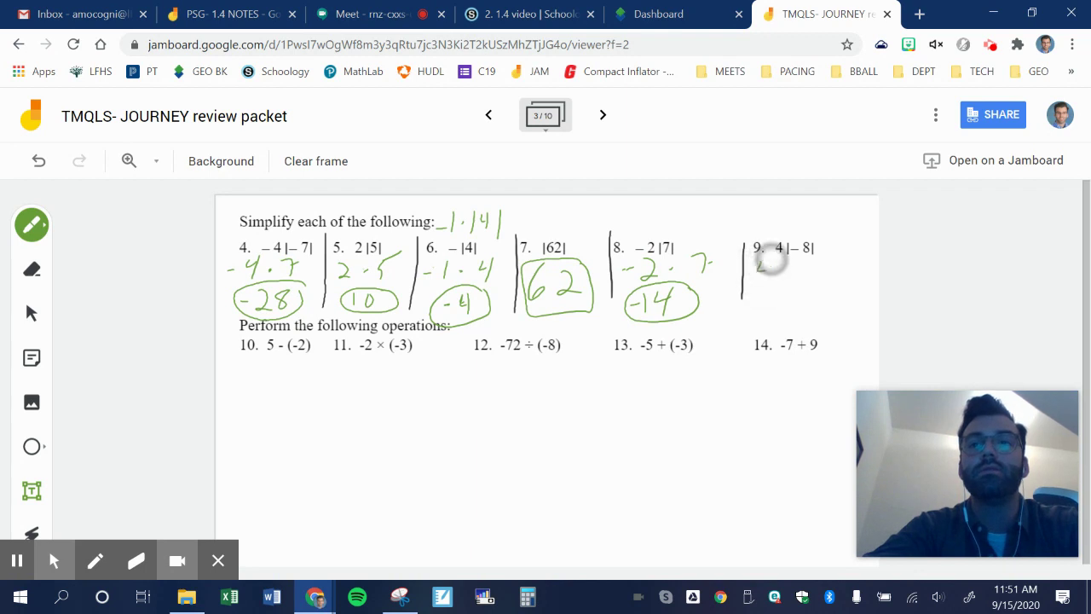
# Work problem 9 as 4·8 and circle the answer 32.
pyautogui.moveTo(761, 261); pyautogui.dragTo(769, 274)
pyautogui.moveTo(766, 263)
pyautogui.mouseDown()
pyautogui.moveTo(764, 287)
pyautogui.moveTo(808, 267)
pyautogui.mouseUp()
pyautogui.click(779, 273)
pyautogui.moveTo(774, 300)
pyautogui.mouseDown()
pyautogui.moveTo(776, 320)
pyautogui.moveTo(822, 322)
pyautogui.mouseUp()
pyautogui.moveTo(804, 285)
pyautogui.mouseDown()
pyautogui.moveTo(804, 324)
pyautogui.moveTo(831, 289)
pyautogui.mouseUp()
pyautogui.click(32, 224)
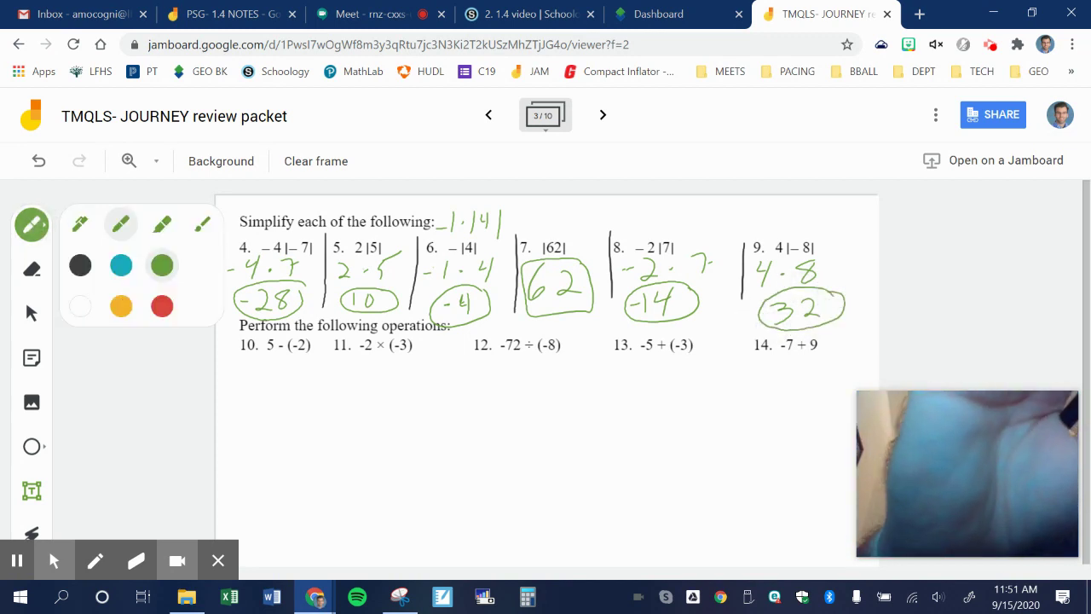
# Draw black divider lines between problems 10–14, then switch the ink back to green.
pyautogui.click(80, 265)
pyautogui.moveTo(329, 339); pyautogui.dragTo(326, 554)
pyautogui.moveTo(464, 339); pyautogui.dragTo(464, 556)
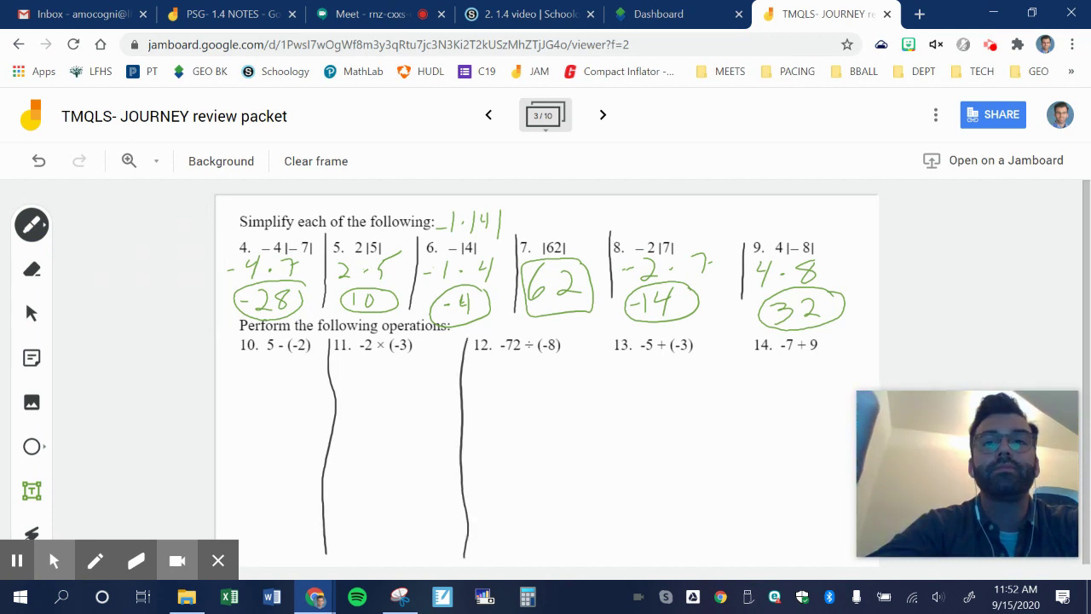
pyautogui.moveTo(612, 339); pyautogui.dragTo(603, 563)
pyautogui.moveTo(749, 341); pyautogui.dragTo(733, 539)
pyautogui.click(31, 224)
pyautogui.click(162, 266)
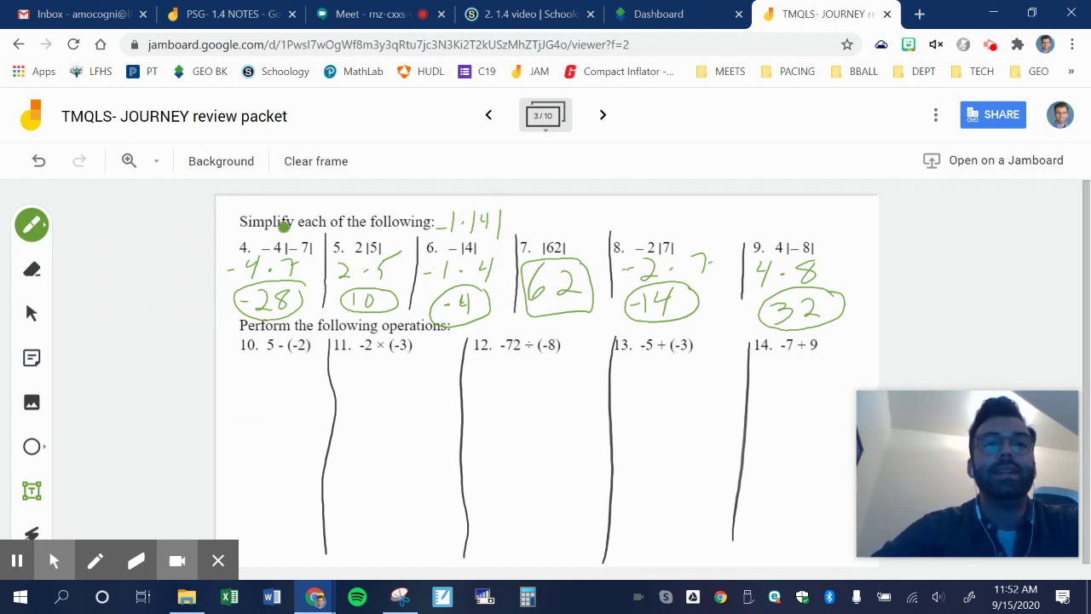
# Write answers 7 (5 + 2), 6, 9, -8 and 2 (9 − 7) under problems 10–14.
pyautogui.moveTo(237, 368)
pyautogui.mouseDown()
pyautogui.moveTo(225, 377)
pyautogui.moveTo(226, 401)
pyautogui.moveTo(266, 386)
pyautogui.mouseUp()
pyautogui.moveTo(274, 375); pyautogui.dragTo(291, 394)
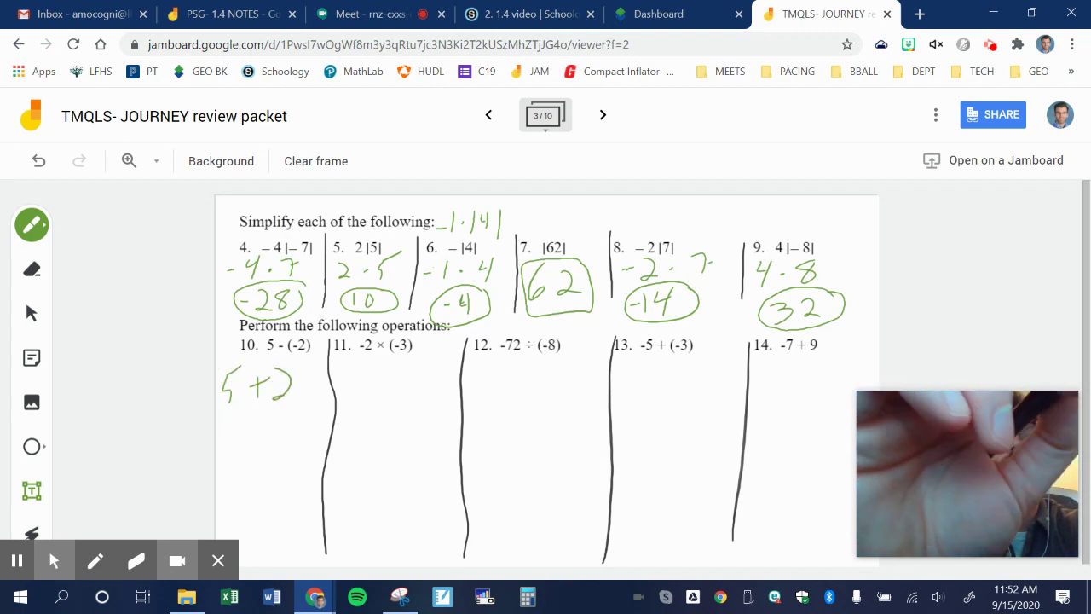
pyautogui.moveTo(244, 449)
pyautogui.mouseDown()
pyautogui.moveTo(260, 486)
pyautogui.moveTo(272, 458)
pyautogui.mouseUp()
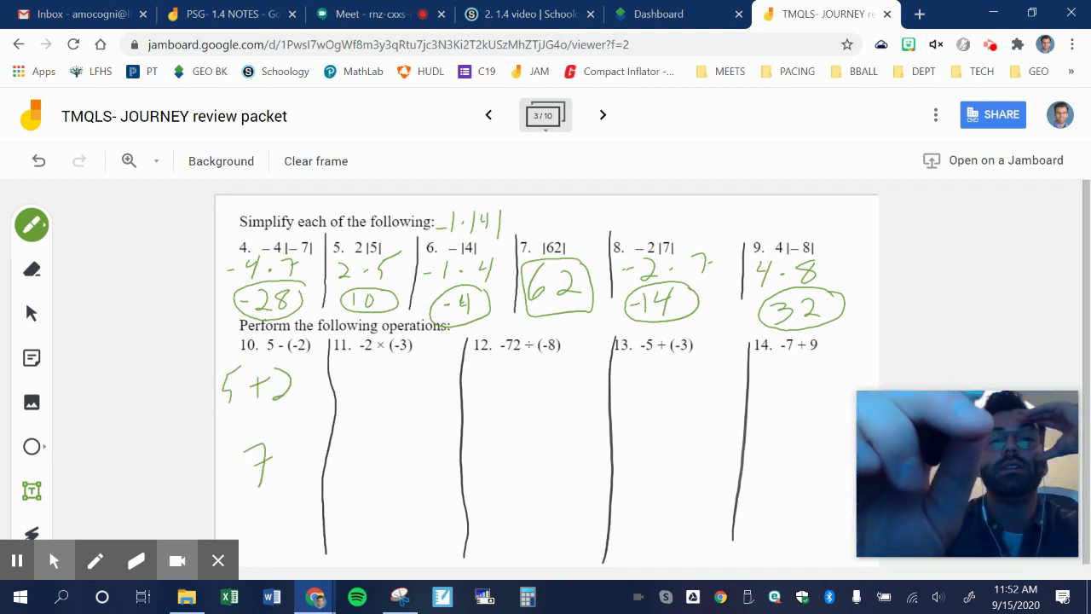
pyautogui.moveTo(384, 431)
pyautogui.mouseDown()
pyautogui.moveTo(397, 468)
pyautogui.moveTo(375, 482)
pyautogui.mouseUp()
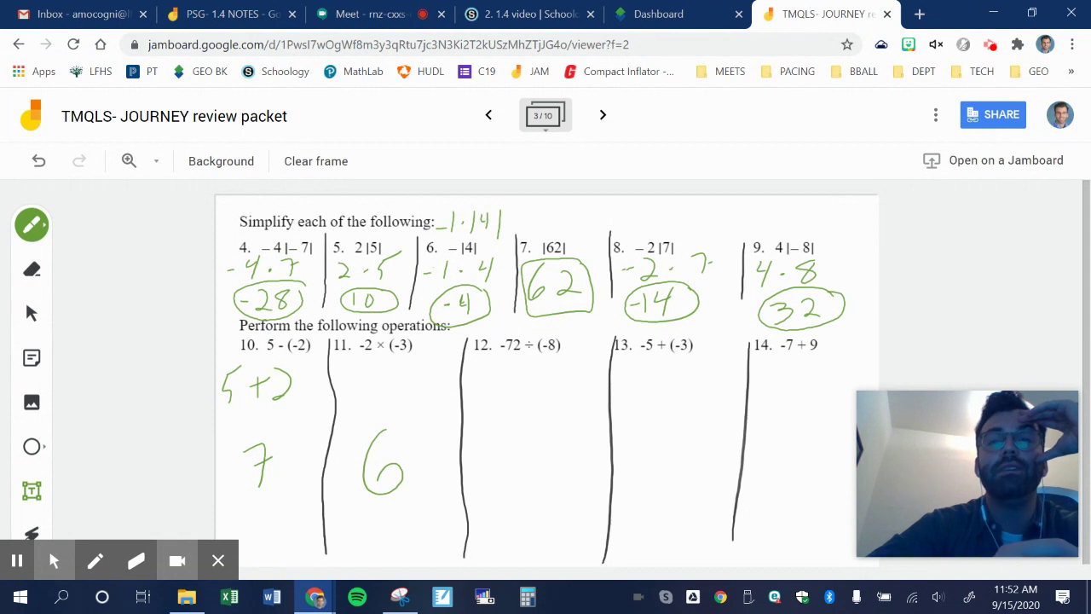
pyautogui.moveTo(534, 431); pyautogui.dragTo(531, 504)
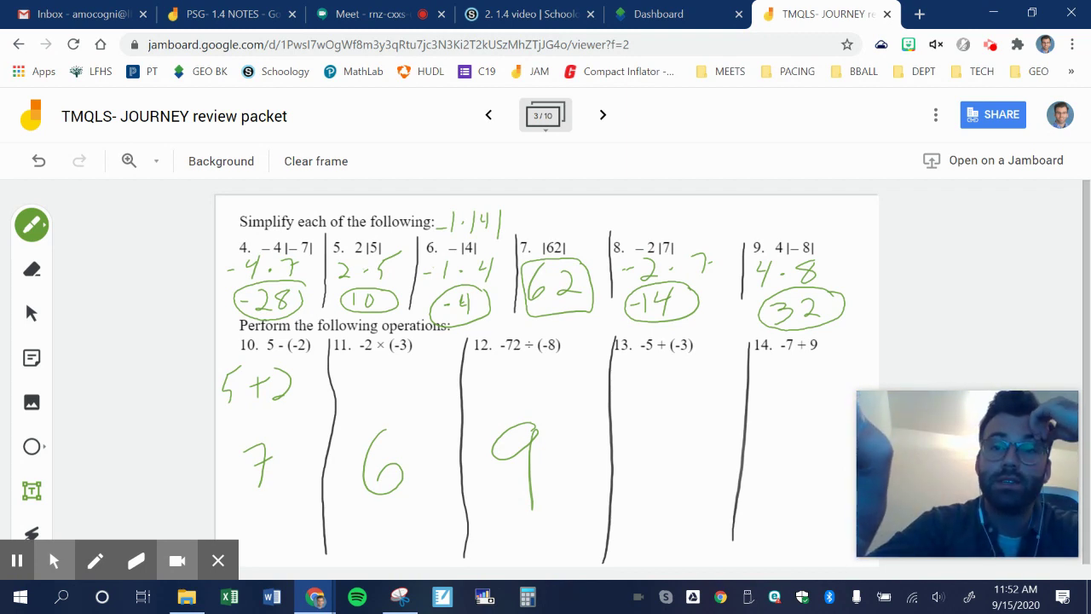
pyautogui.moveTo(627, 455); pyautogui.dragTo(689, 428)
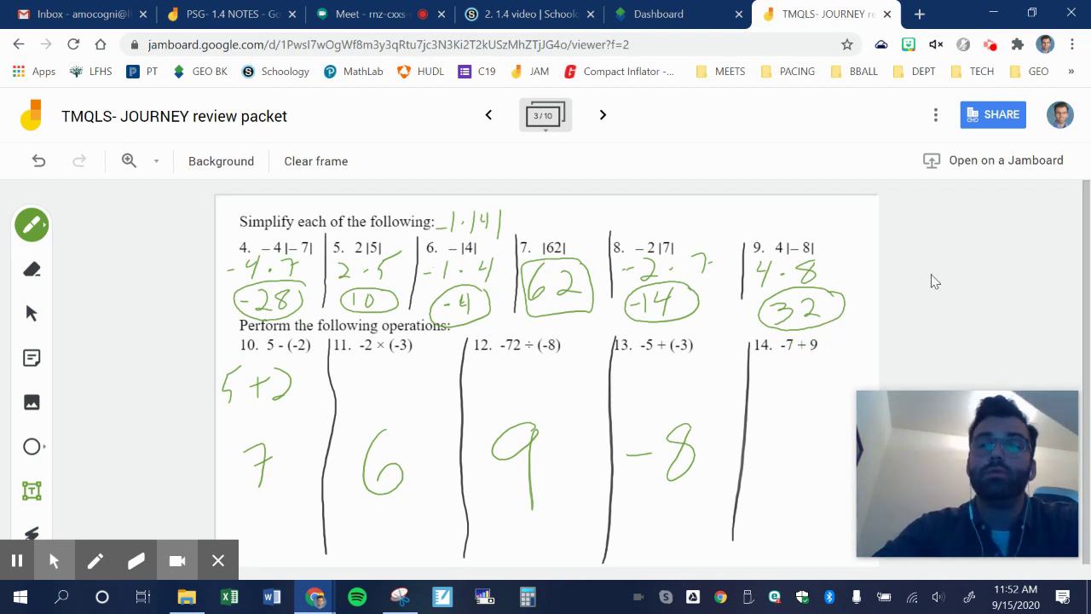
pyautogui.moveTo(785, 368)
pyautogui.mouseDown()
pyautogui.moveTo(774, 402)
pyautogui.moveTo(806, 379)
pyautogui.mouseUp()
pyautogui.moveTo(815, 368)
pyautogui.mouseDown()
pyautogui.moveTo(829, 385)
pyautogui.moveTo(843, 369)
pyautogui.mouseUp()
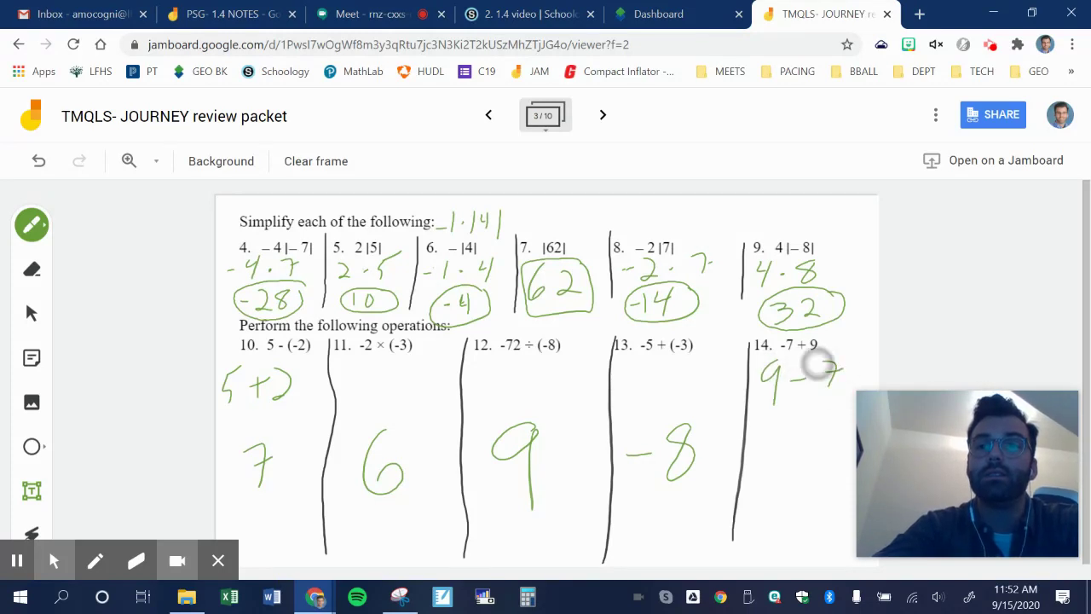
pyautogui.moveTo(778, 462); pyautogui.dragTo(826, 481)
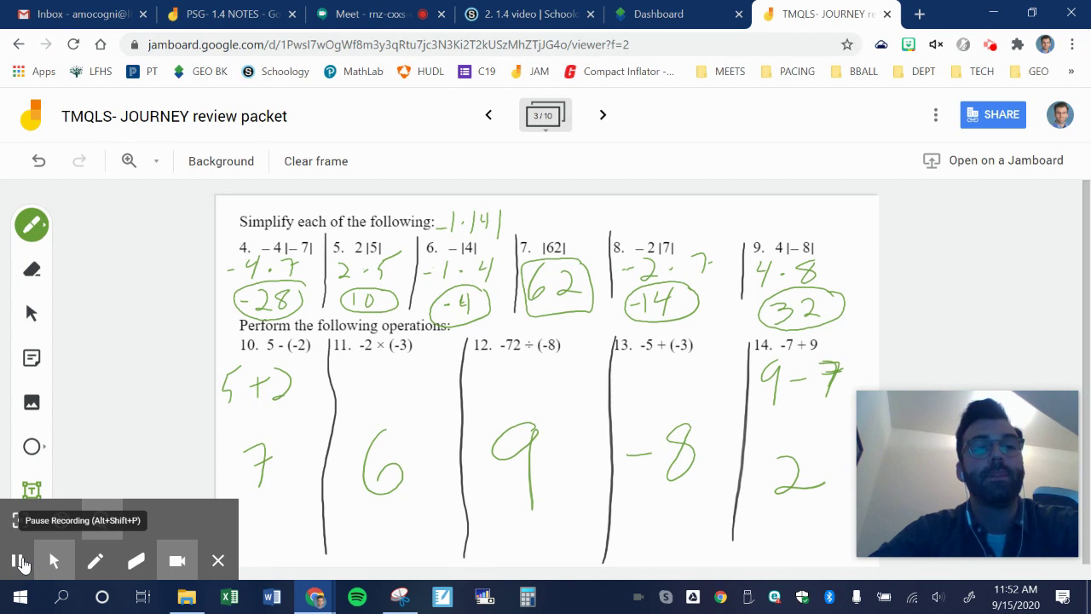
# Move to frame 4 and write 'Positive →' under problem 15.
pyautogui.click(20, 561)
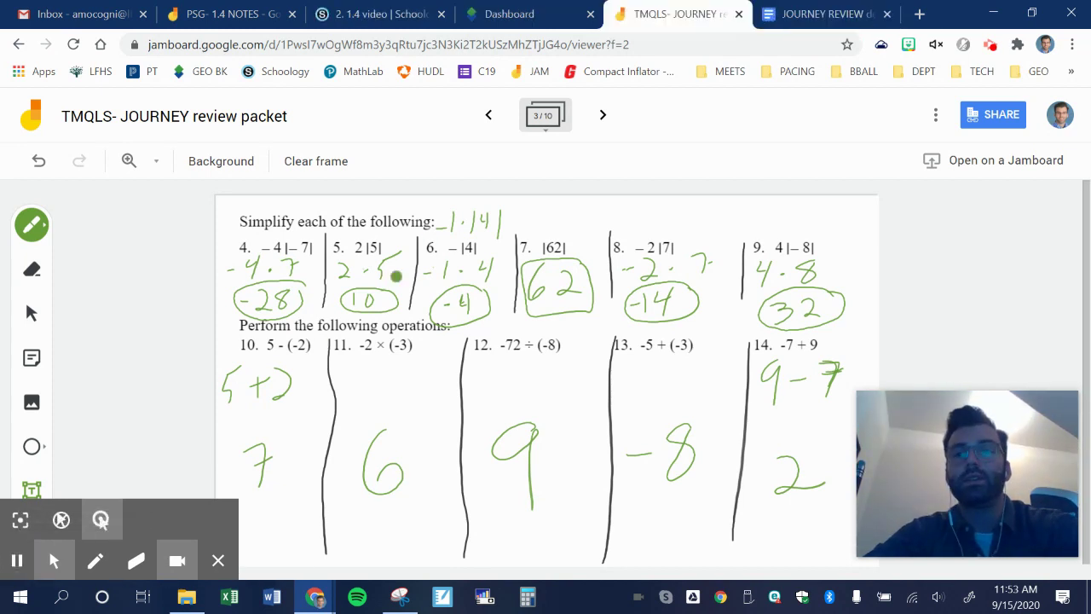
pyautogui.click(601, 115)
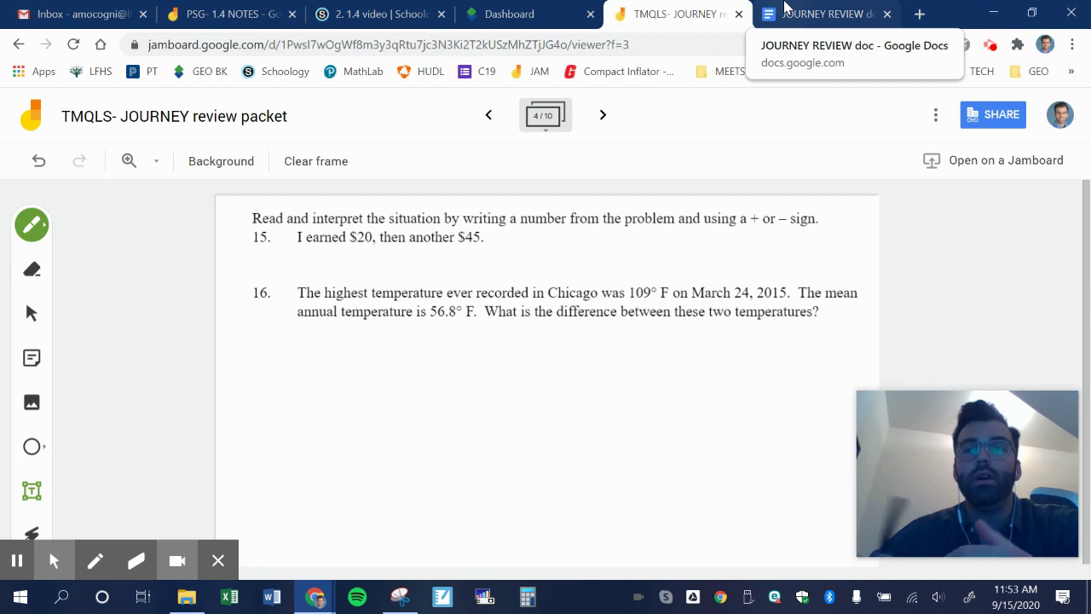
pyautogui.moveTo(403, 283)
pyautogui.mouseDown()
pyautogui.moveTo(415, 246)
pyautogui.moveTo(402, 264)
pyautogui.mouseUp()
pyautogui.moveTo(436, 256)
pyautogui.mouseDown()
pyautogui.moveTo(458, 276)
pyautogui.moveTo(495, 241)
pyautogui.moveTo(526, 271)
pyautogui.moveTo(652, 261)
pyautogui.mouseUp()
pyautogui.moveTo(633, 252); pyautogui.dragTo(636, 273)
# Write $65 after the arrow, erasing the extra plus sign.
pyautogui.moveTo(688, 245)
pyautogui.mouseDown()
pyautogui.moveTo(685, 278)
pyautogui.moveTo(704, 257)
pyautogui.mouseUp()
pyautogui.moveTo(759, 225)
pyautogui.mouseDown()
pyautogui.moveTo(726, 273)
pyautogui.moveTo(763, 273)
pyautogui.mouseUp()
pyautogui.moveTo(767, 245); pyautogui.dragTo(815, 231)
pyautogui.moveTo(734, 242)
pyautogui.mouseDown()
pyautogui.moveTo(704, 274)
pyautogui.moveTo(713, 288)
pyautogui.moveTo(694, 261)
pyautogui.mouseUp()
pyautogui.click(32, 269)
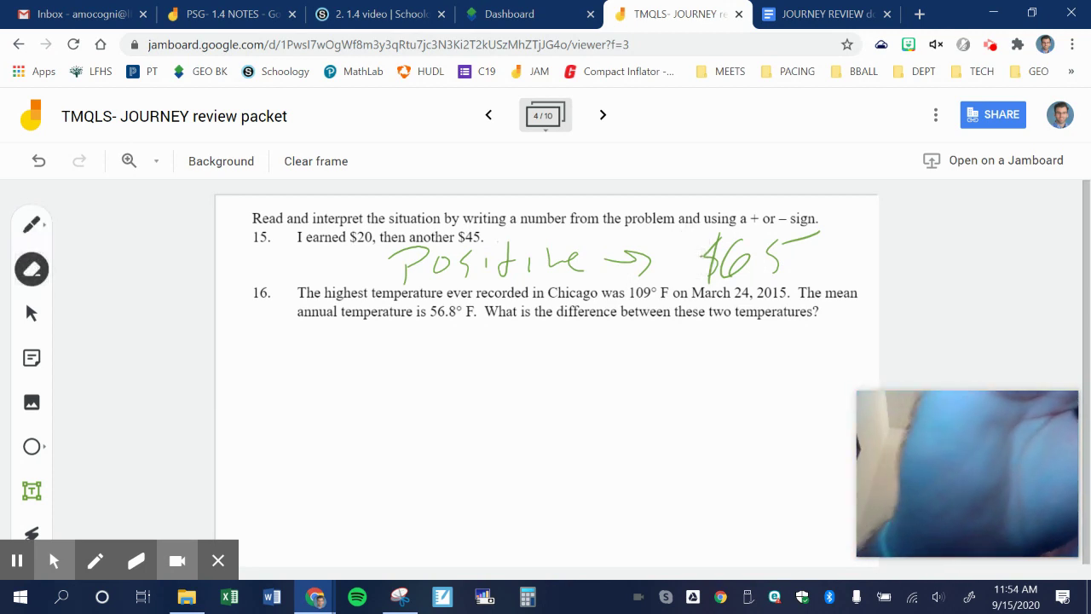
pyautogui.click(32, 224)
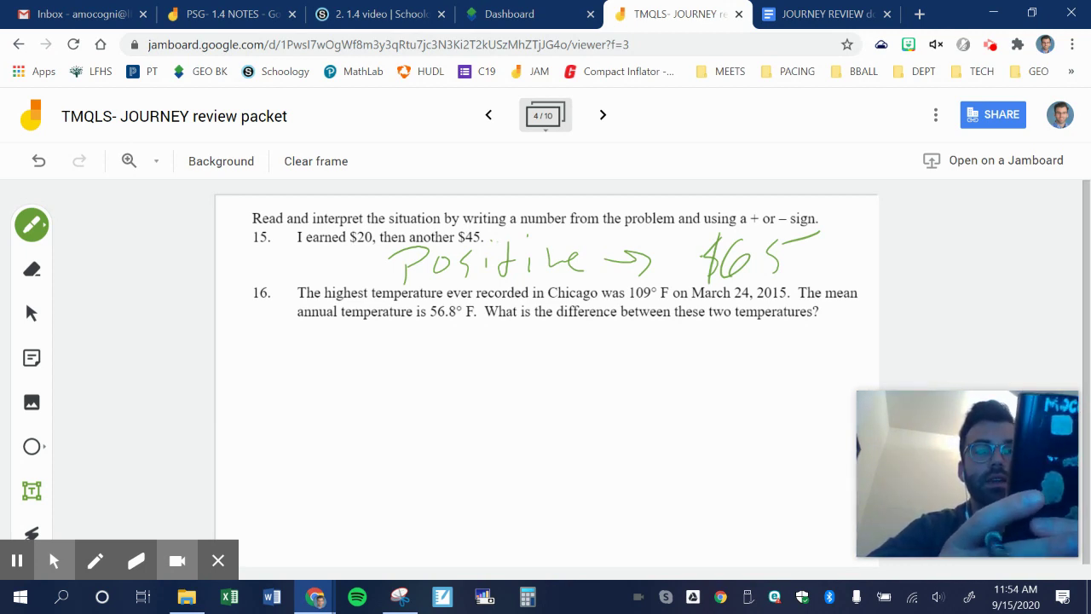
# Write -52.2°F in green under problem 16 and draw a box around it.
pyautogui.moveTo(472, 348)
pyautogui.mouseDown()
pyautogui.moveTo(453, 413)
pyautogui.moveTo(499, 337)
pyautogui.moveTo(543, 411)
pyautogui.mouseUp()
pyautogui.click(566, 406)
pyautogui.moveTo(598, 353); pyautogui.dragTo(641, 407)
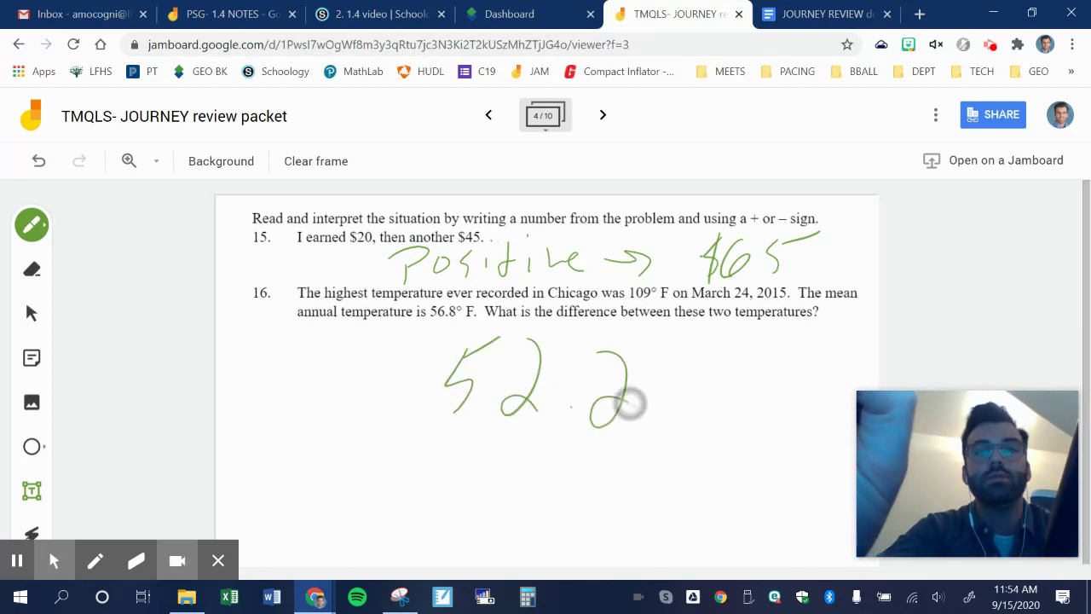
pyautogui.moveTo(663, 342); pyautogui.dragTo(704, 439)
pyautogui.moveTo(699, 351); pyautogui.dragTo(763, 344)
pyautogui.moveTo(705, 384); pyautogui.dragTo(756, 373)
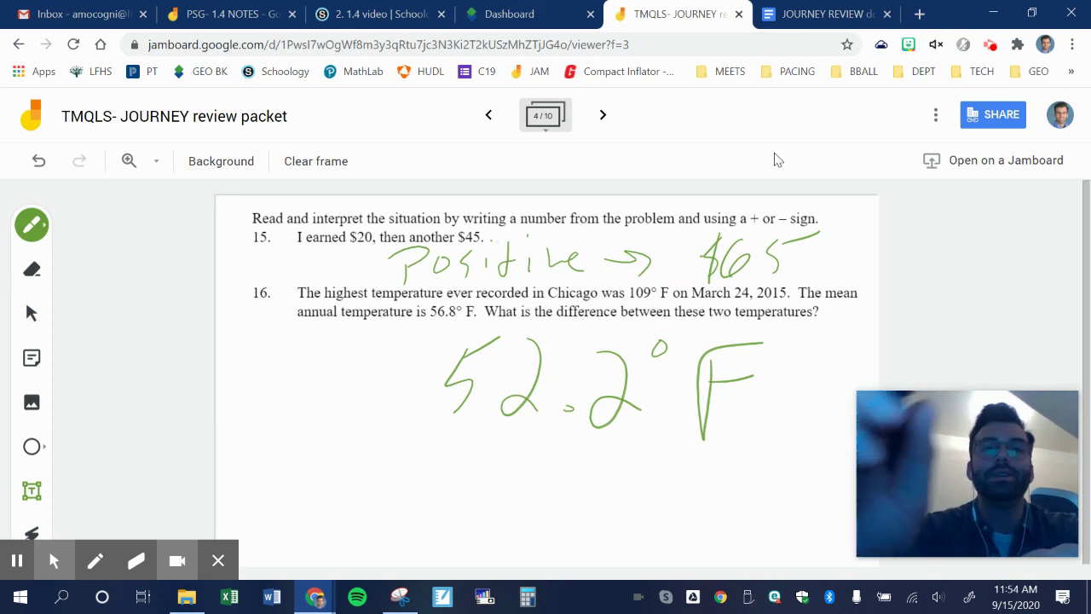
pyautogui.moveTo(368, 376); pyautogui.dragTo(409, 374)
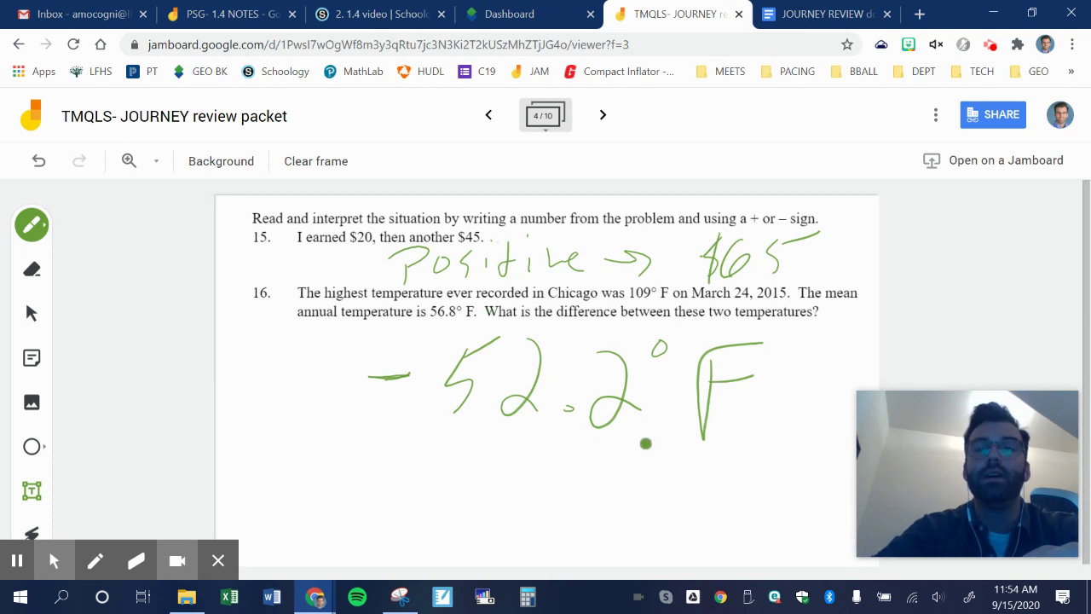
pyautogui.moveTo(799, 341)
pyautogui.mouseDown()
pyautogui.moveTo(759, 324)
pyautogui.moveTo(503, 324)
pyautogui.moveTo(312, 452)
pyautogui.moveTo(799, 477)
pyautogui.moveTo(799, 339)
pyautogui.mouseUp()
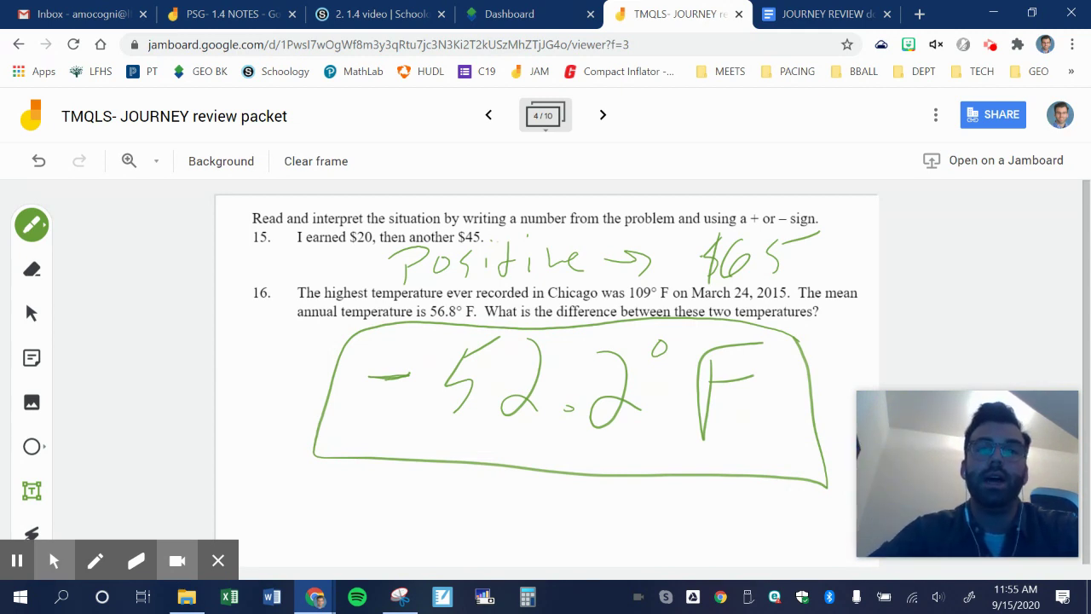
pyautogui.click(56, 554)
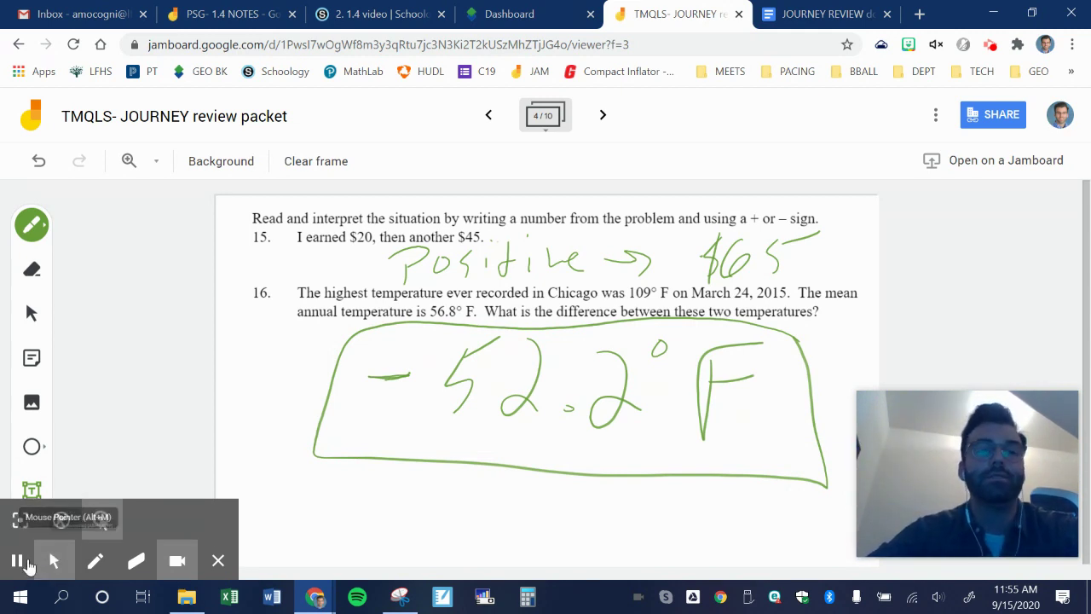